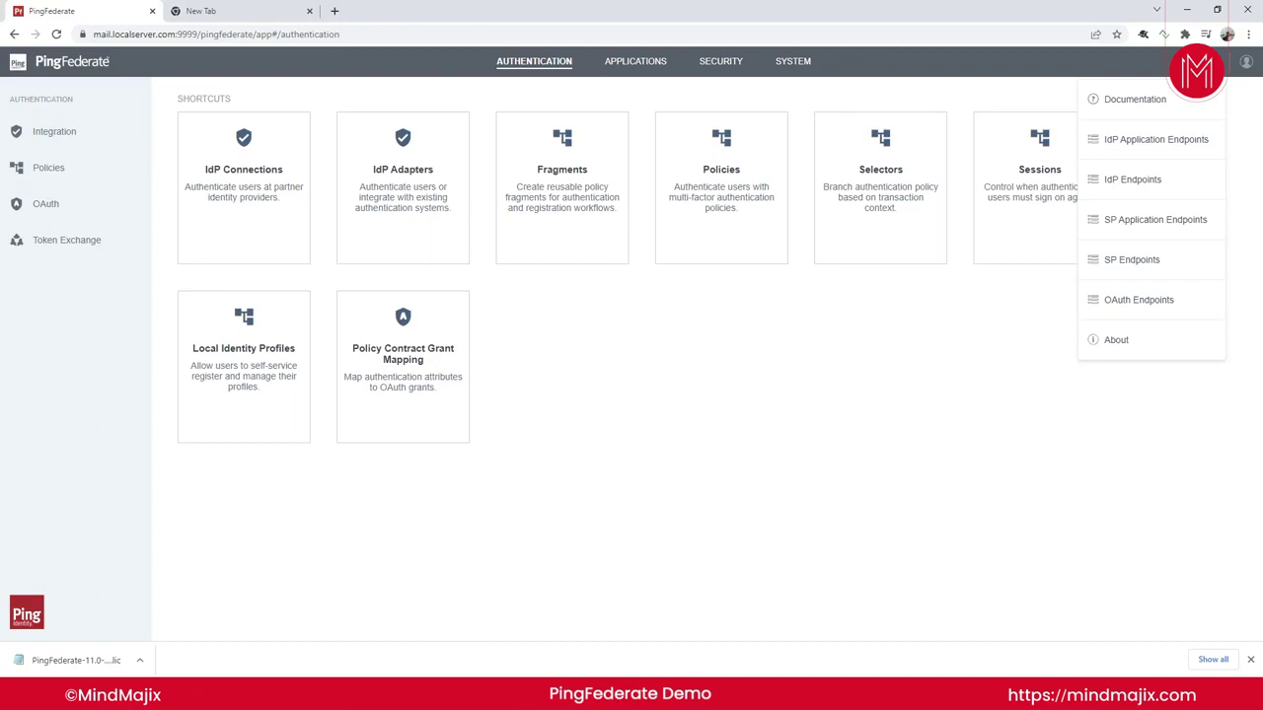
Review the signing and decryption certificates, and examine the subject DNs of the trusted CA certificates.
{"action": "left_click", "coordinate": [530, 420]}
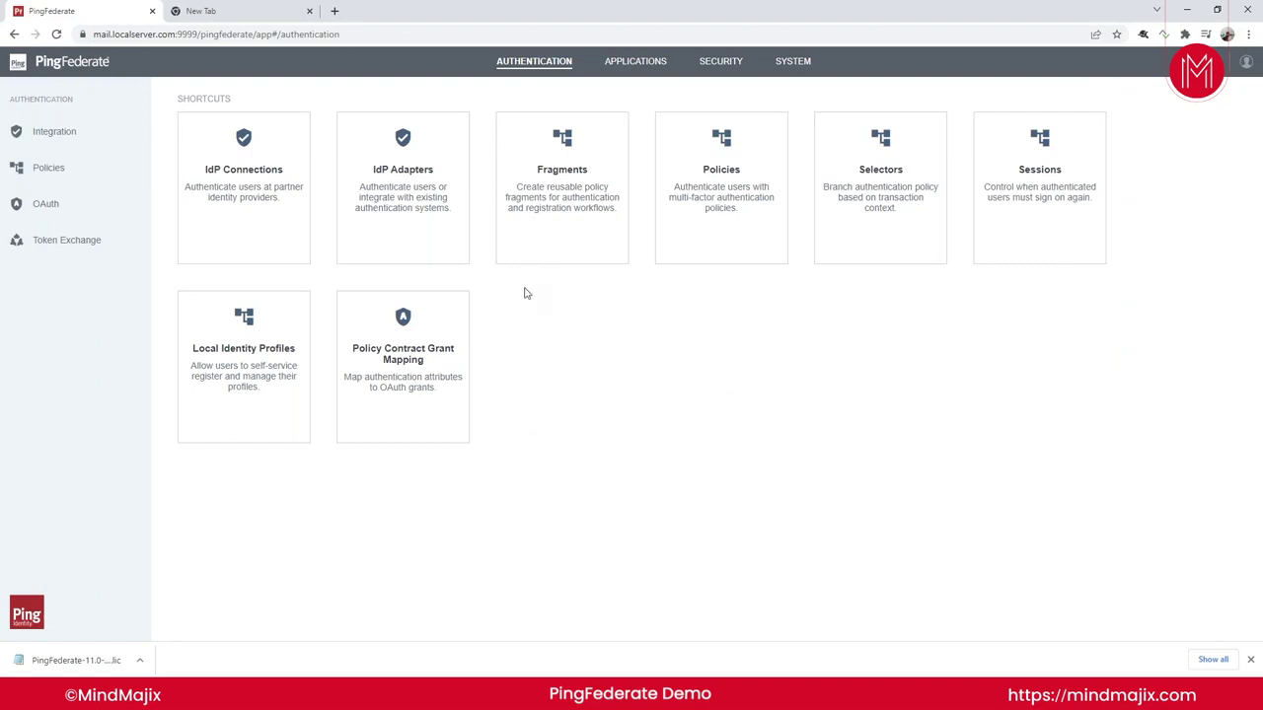
{"action": "left_click", "coordinate": [735, 66]}
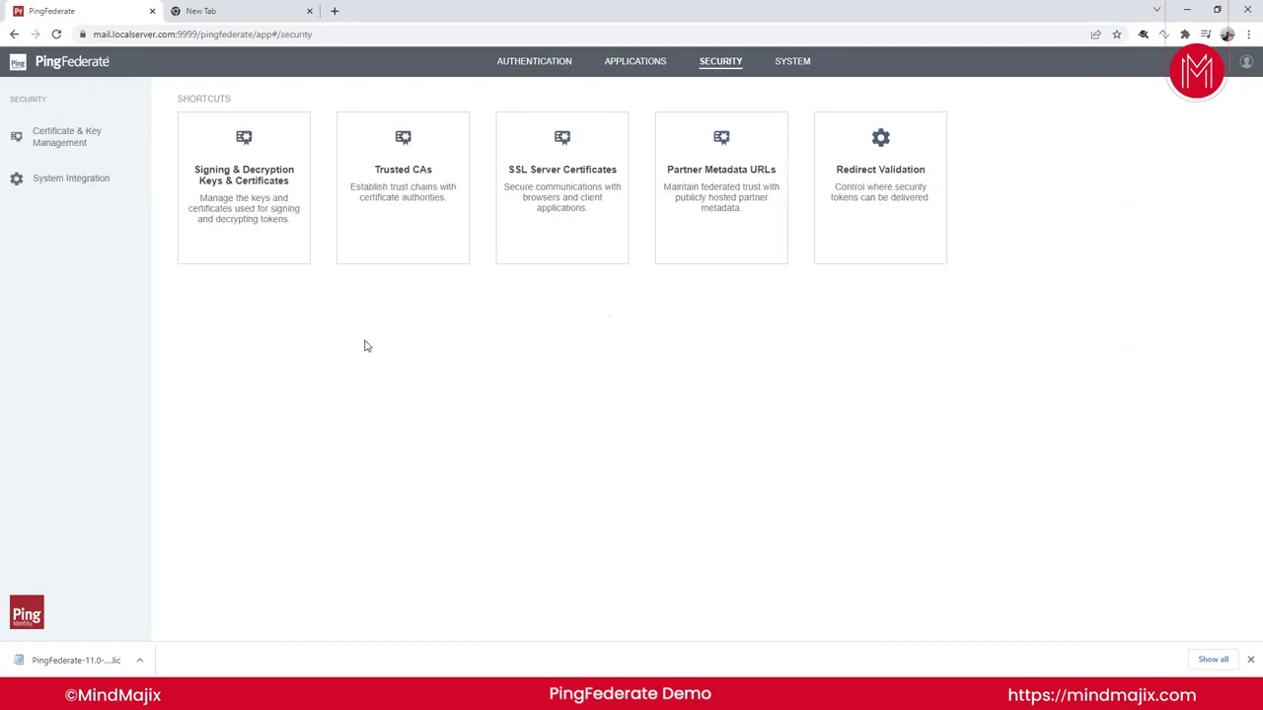
{"action": "left_click", "coordinate": [256, 219]}
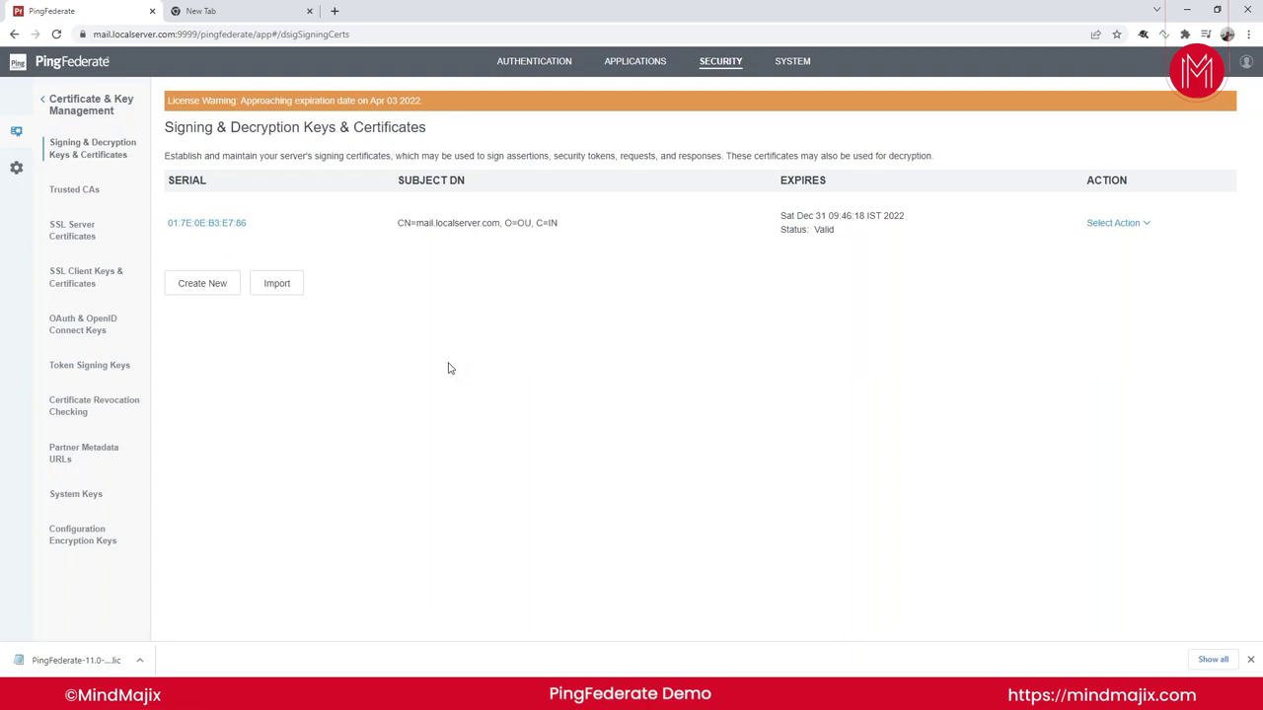
{"action": "left_click", "coordinate": [74, 189]}
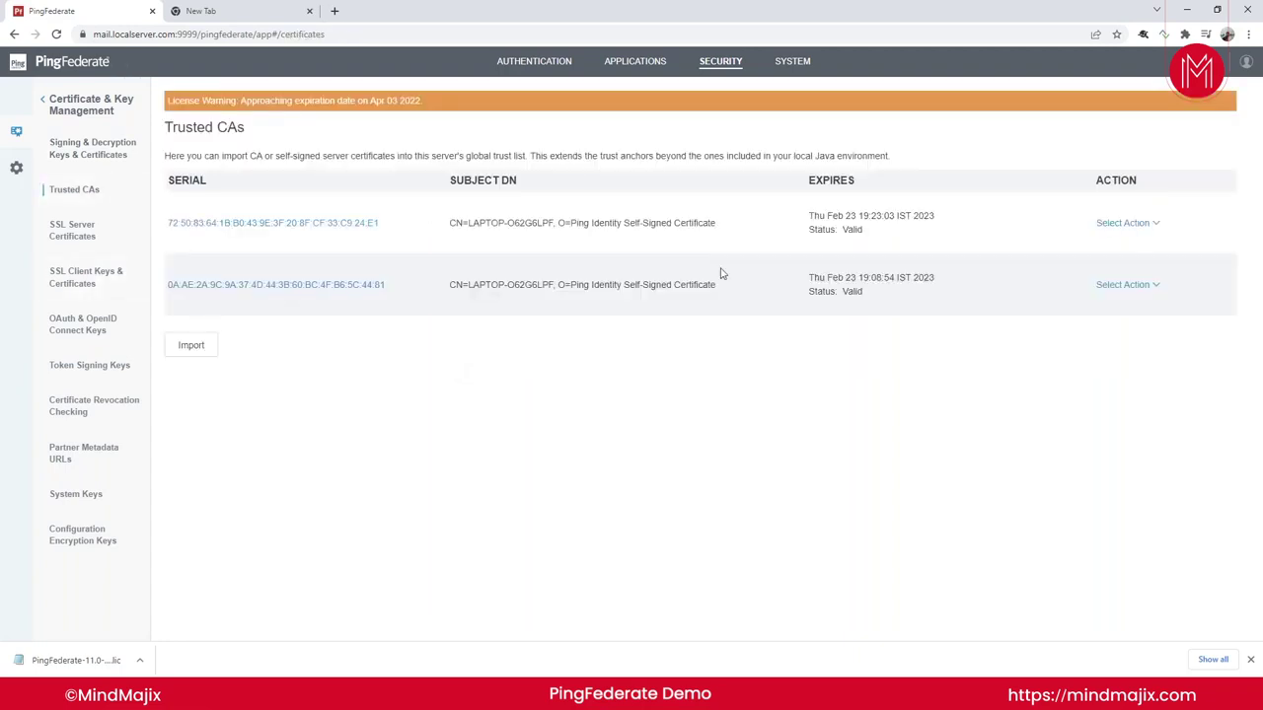
{"action": "left_click_drag", "start_coordinate": [451, 221], "coordinate": [748, 316]}
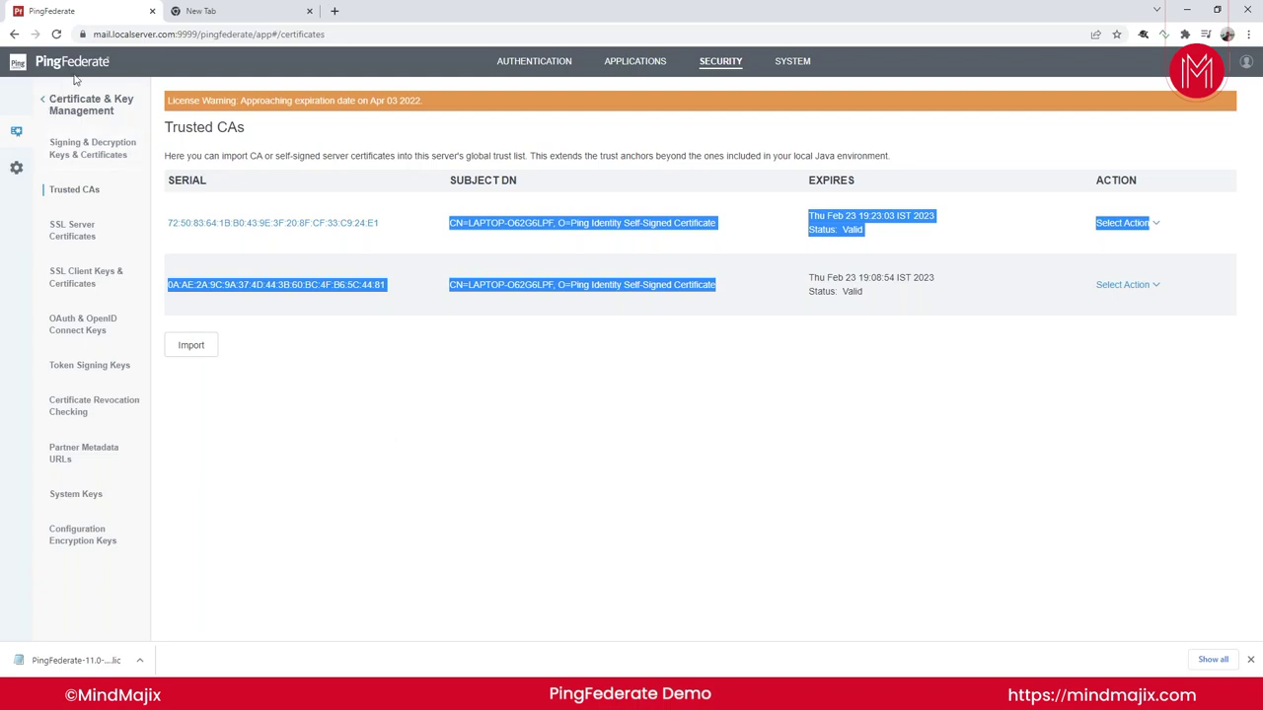
Check the browser's connection information for the admin console site, and display the SSL server certificates.
{"action": "left_click", "coordinate": [83, 35]}
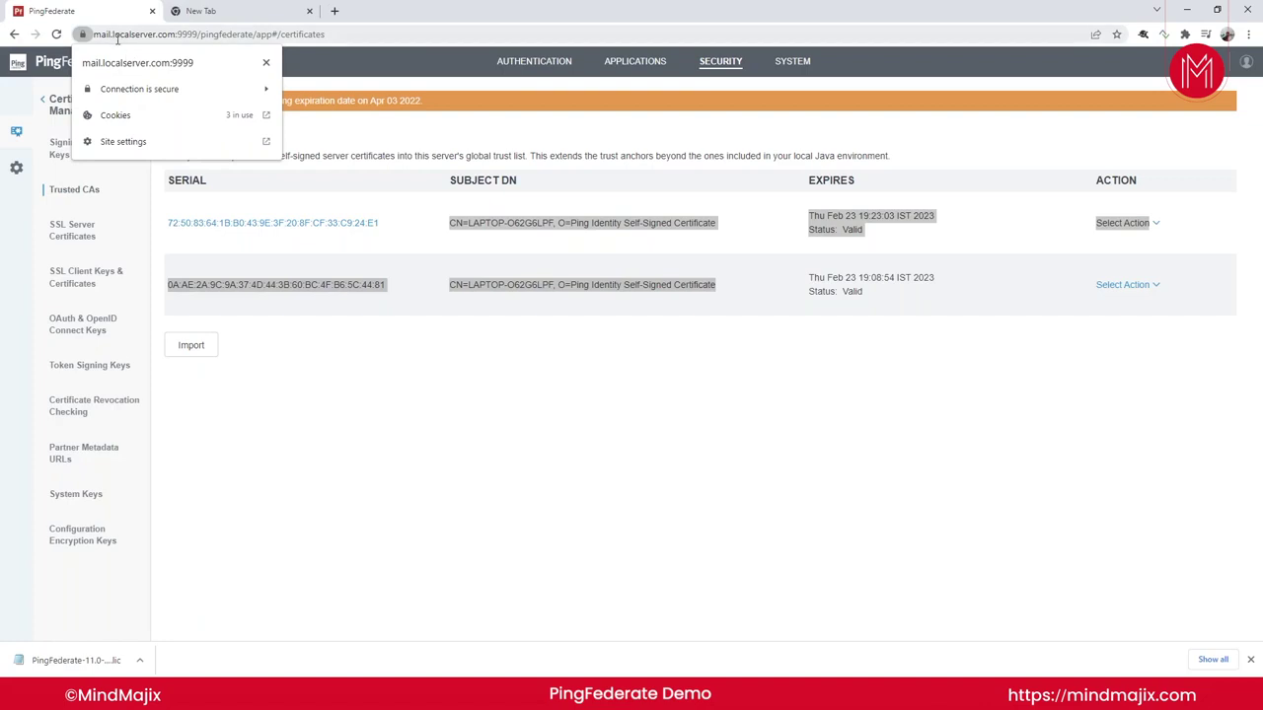
{"action": "left_click", "coordinate": [276, 403]}
{"action": "left_click", "coordinate": [91, 235]}
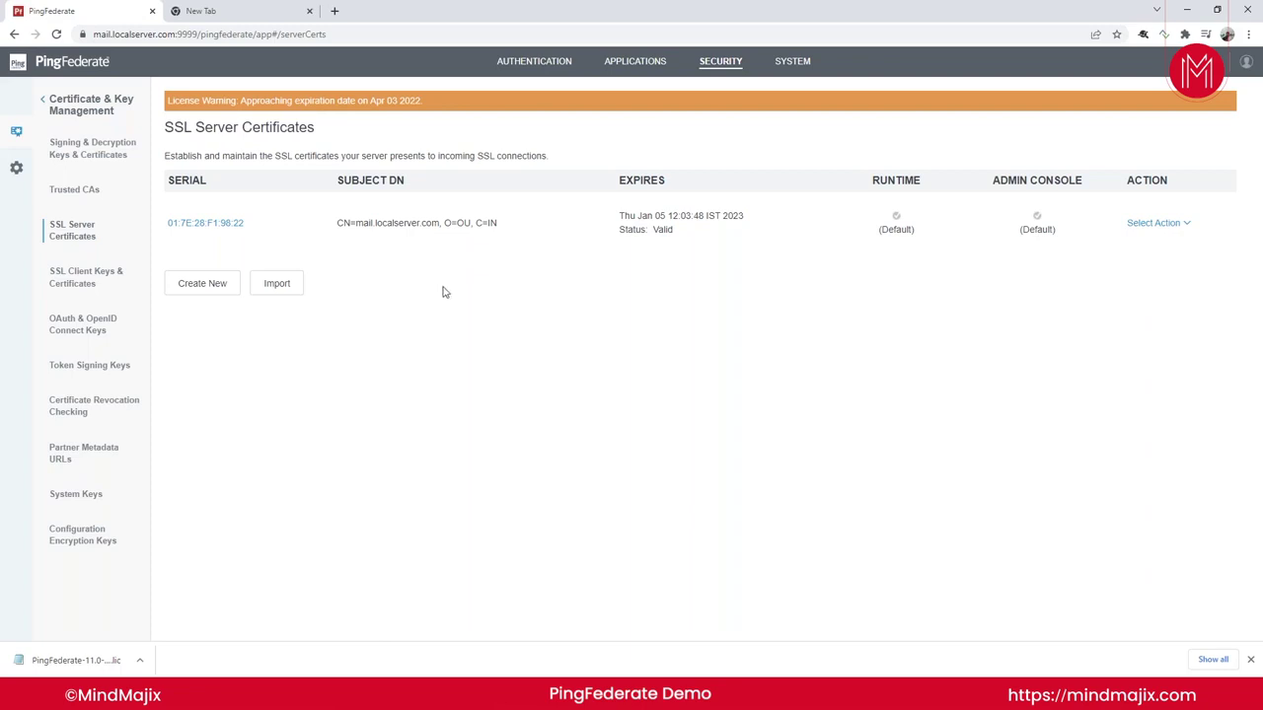
Examine the configuration summary of the SMTP notification publisher, in particular its email server.
{"action": "left_click", "coordinate": [720, 61]}
{"action": "left_click", "coordinate": [792, 61]}
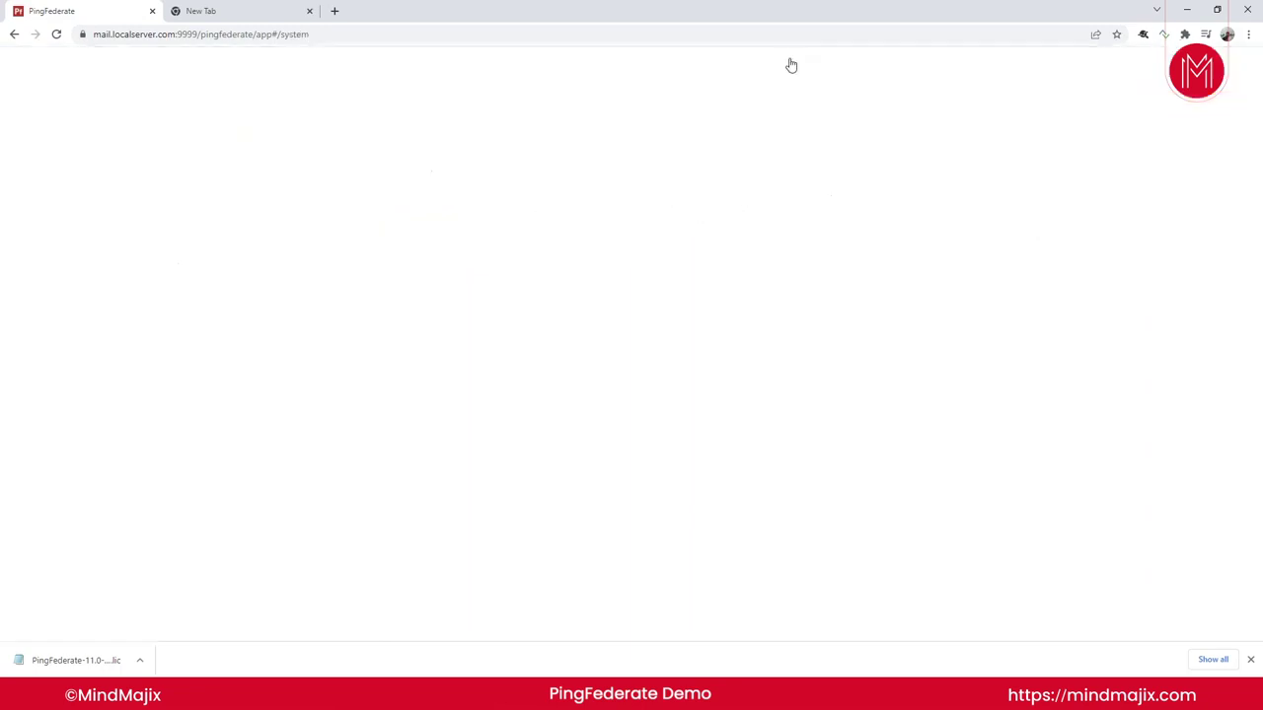
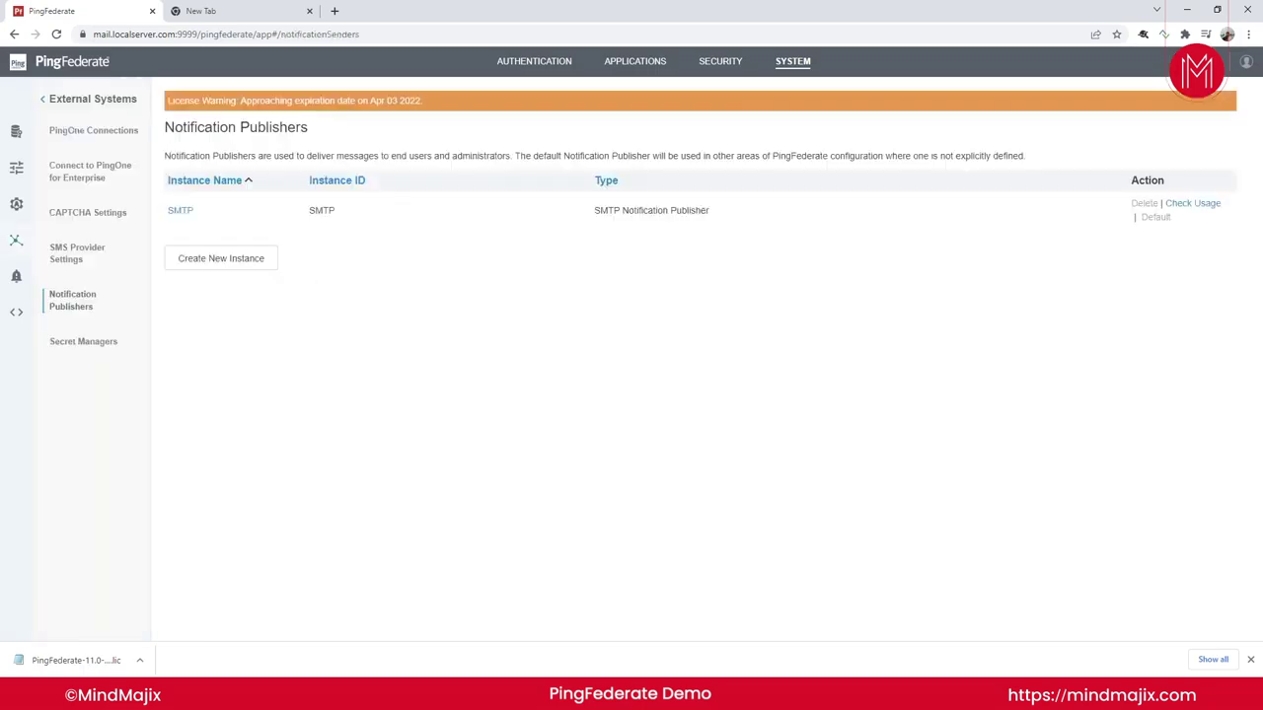
{"action": "left_click", "coordinate": [183, 212]}
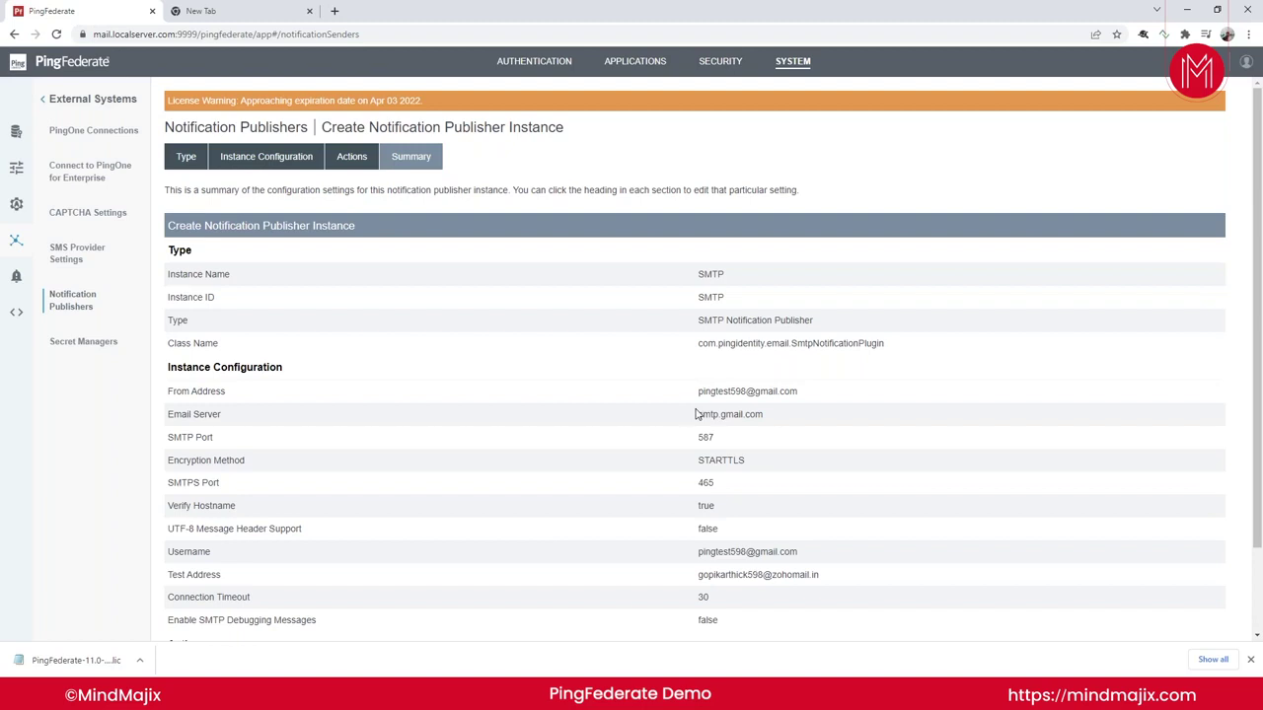
{"action": "left_click_drag", "start_coordinate": [698, 415], "coordinate": [764, 416]}
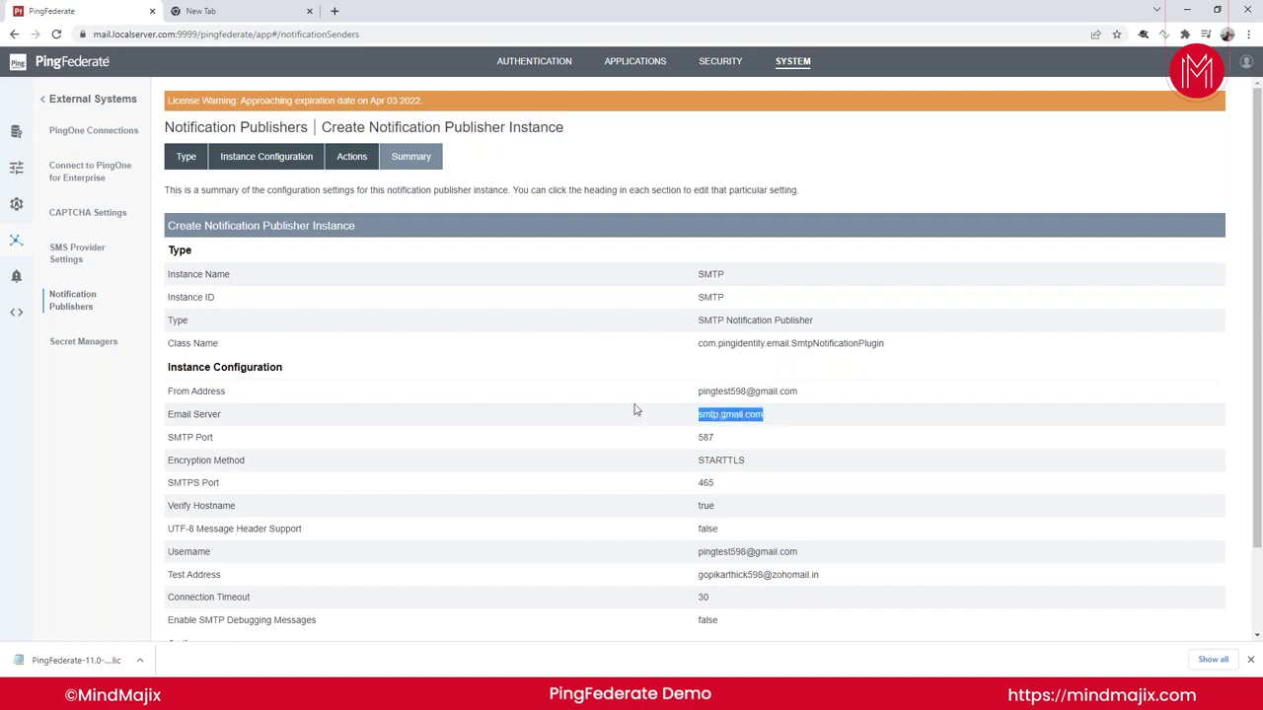
{"action": "left_click", "coordinate": [207, 11]}
{"action": "left_click", "coordinate": [94, 11]}
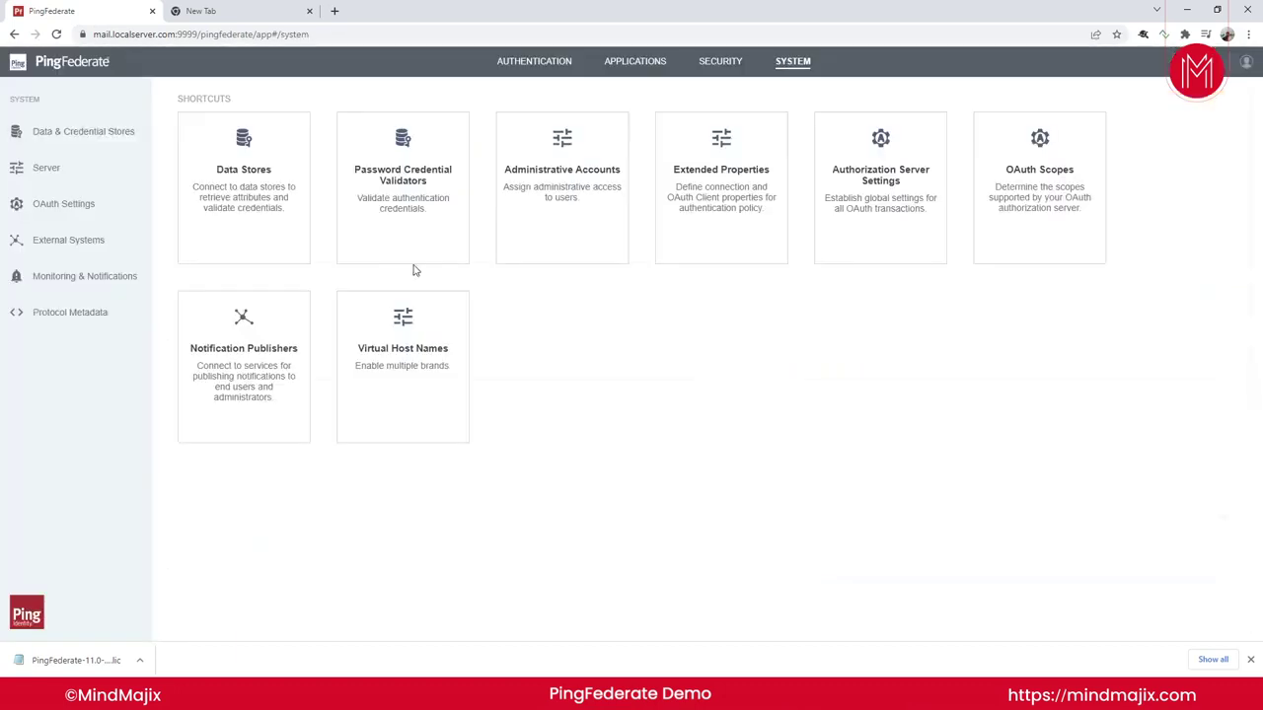
Open the LDAP configuration of the pd1 data store and check the port of its hostname.
{"action": "left_click", "coordinate": [274, 211]}
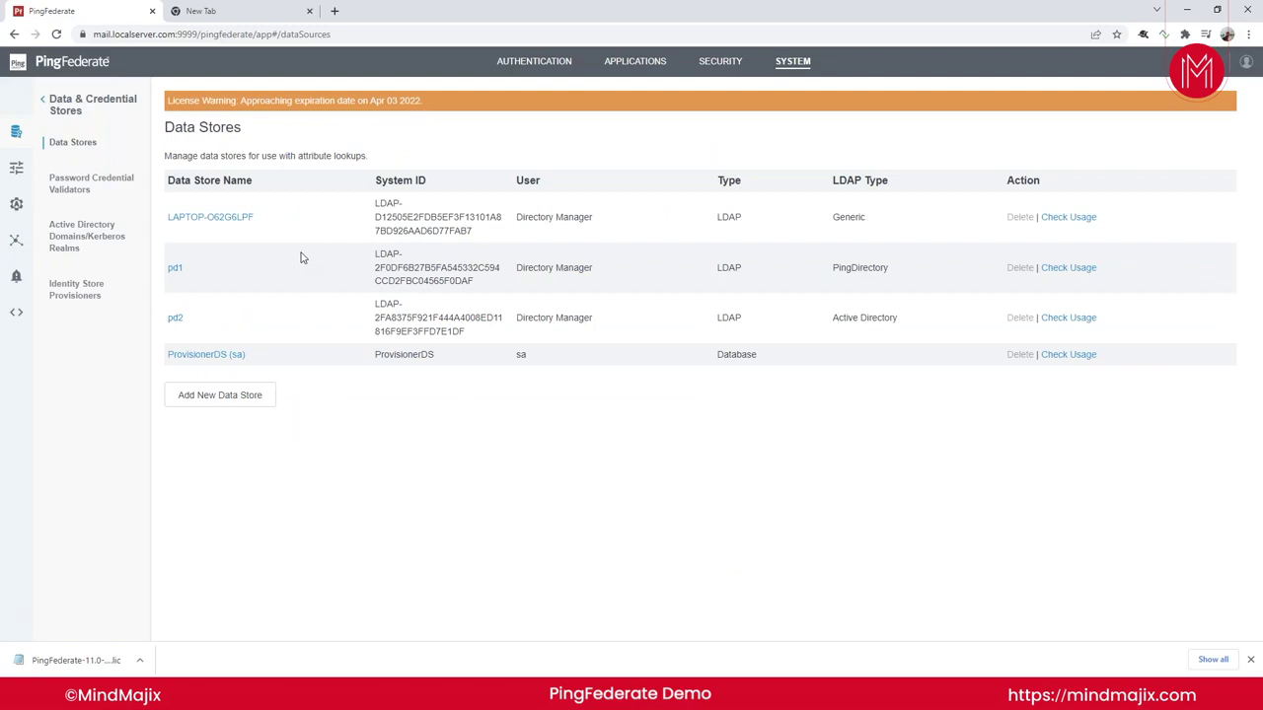
{"action": "left_click", "coordinate": [176, 267]}
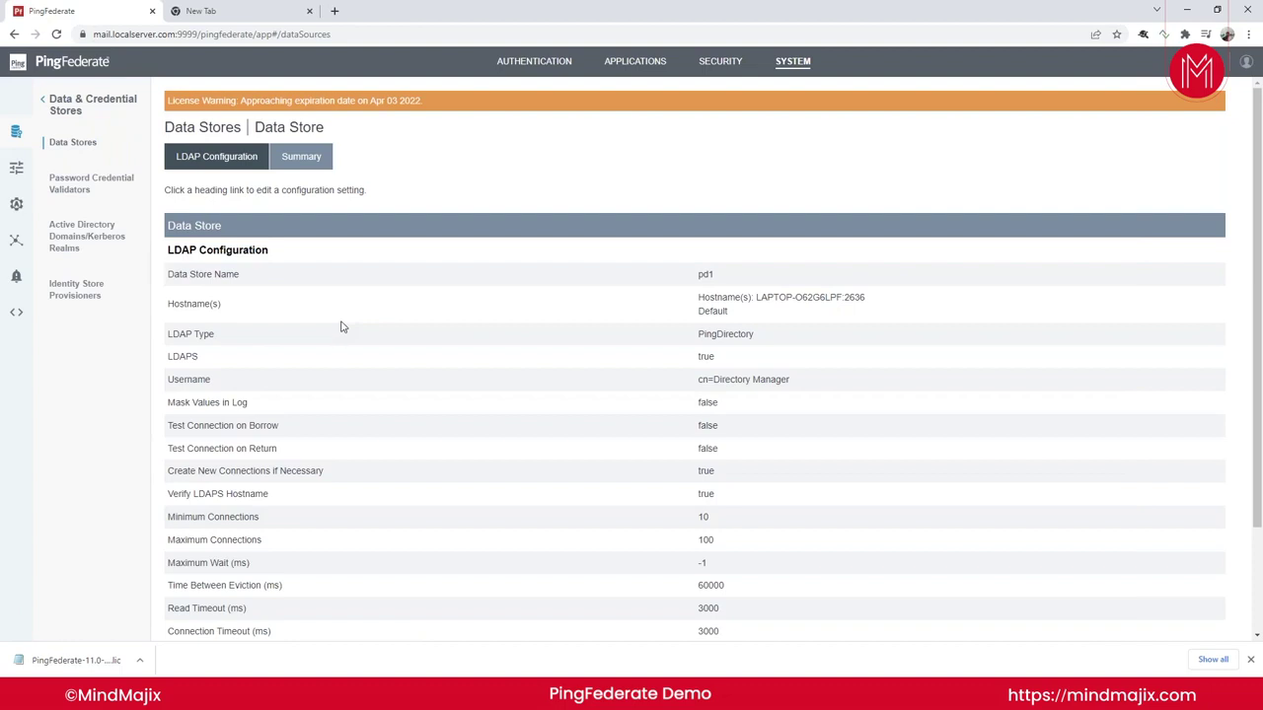
{"action": "left_click", "coordinate": [212, 252]}
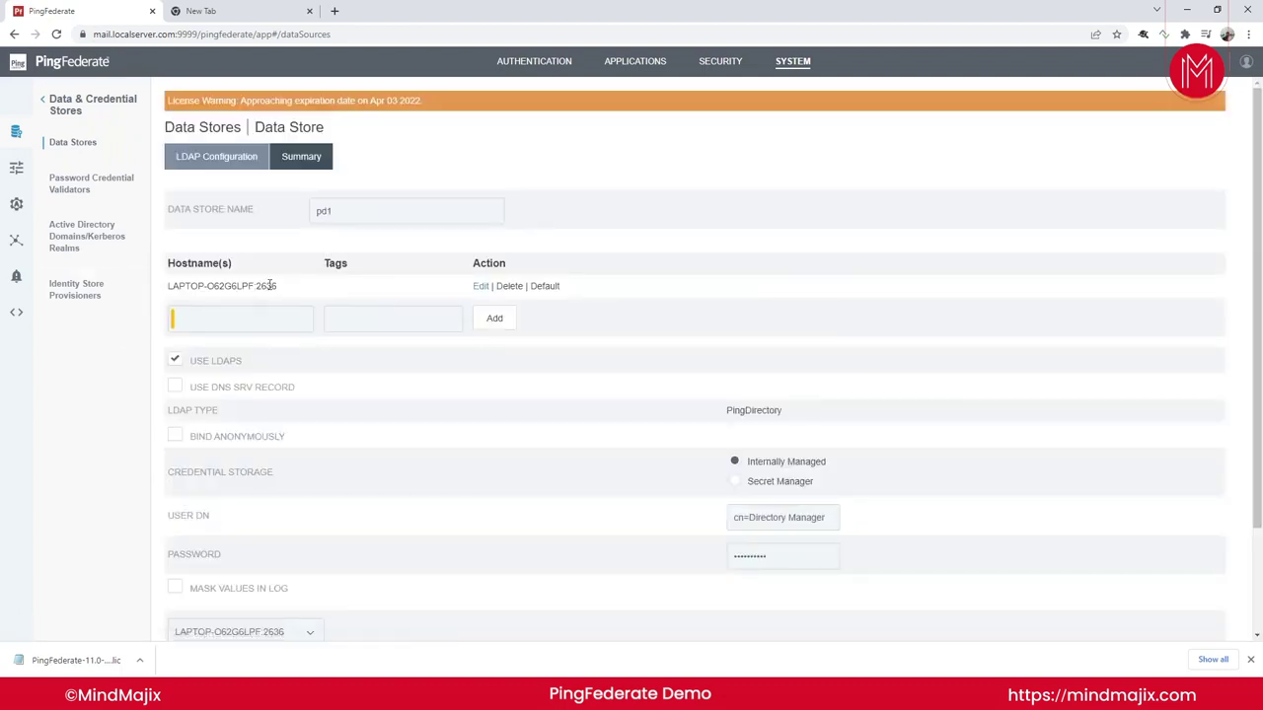
{"action": "left_click_drag", "start_coordinate": [254, 285], "coordinate": [290, 289]}
Go back to the trusted CAs and examine the subject DN of the first certificate.
{"action": "left_click", "coordinate": [720, 60]}
{"action": "left_click", "coordinate": [405, 193]}
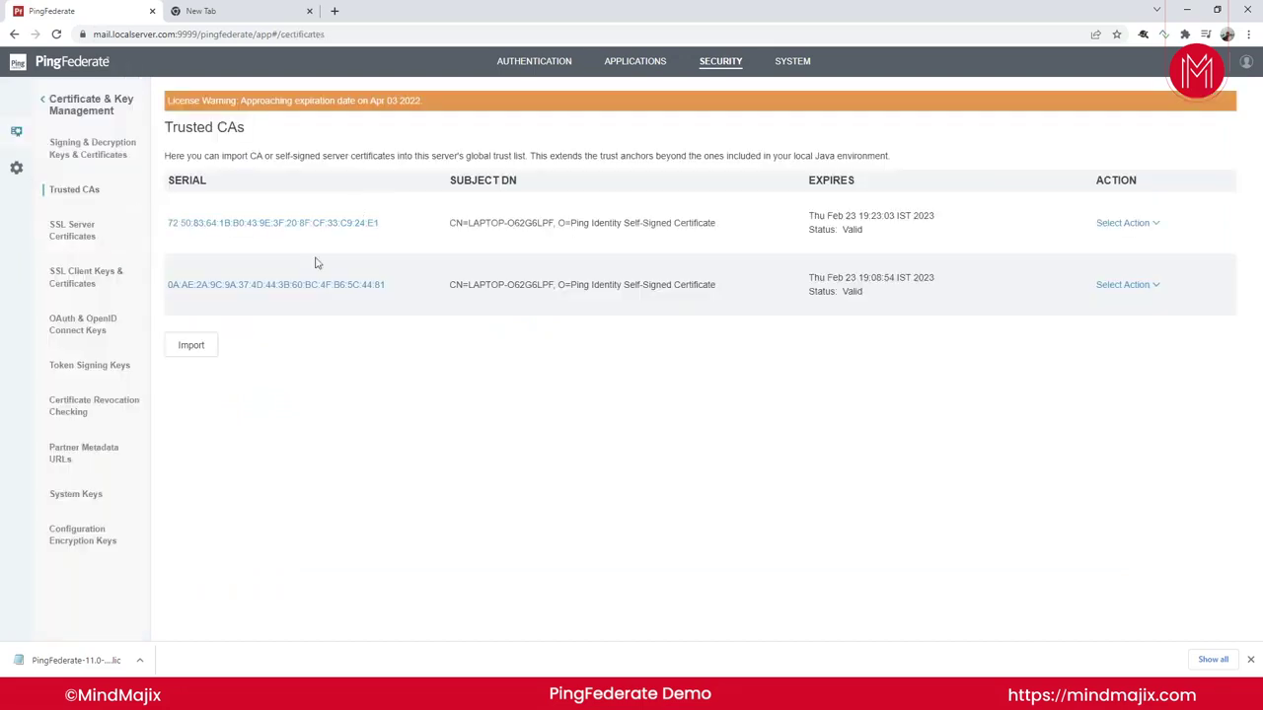
{"action": "left_click_drag", "start_coordinate": [449, 223], "coordinate": [665, 224]}
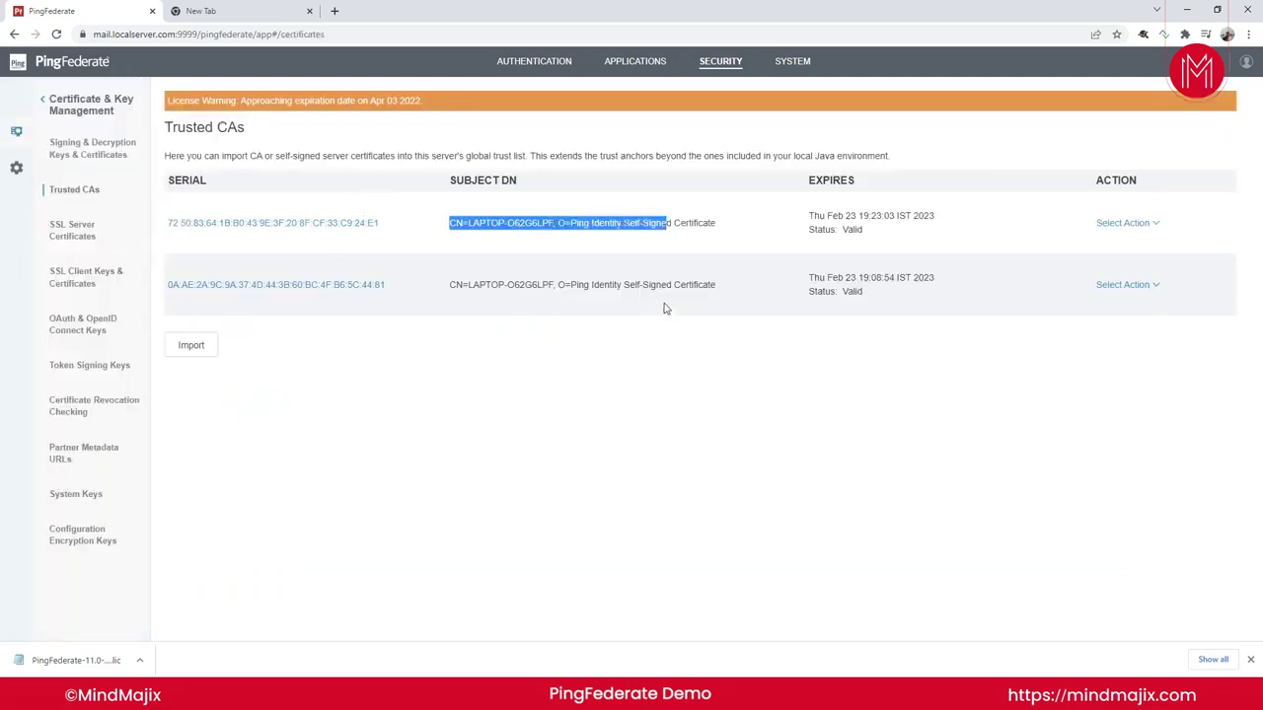
Open the summary of the pcv password credential validator and examine its LDAP search filter.
{"action": "left_click", "coordinate": [720, 62]}
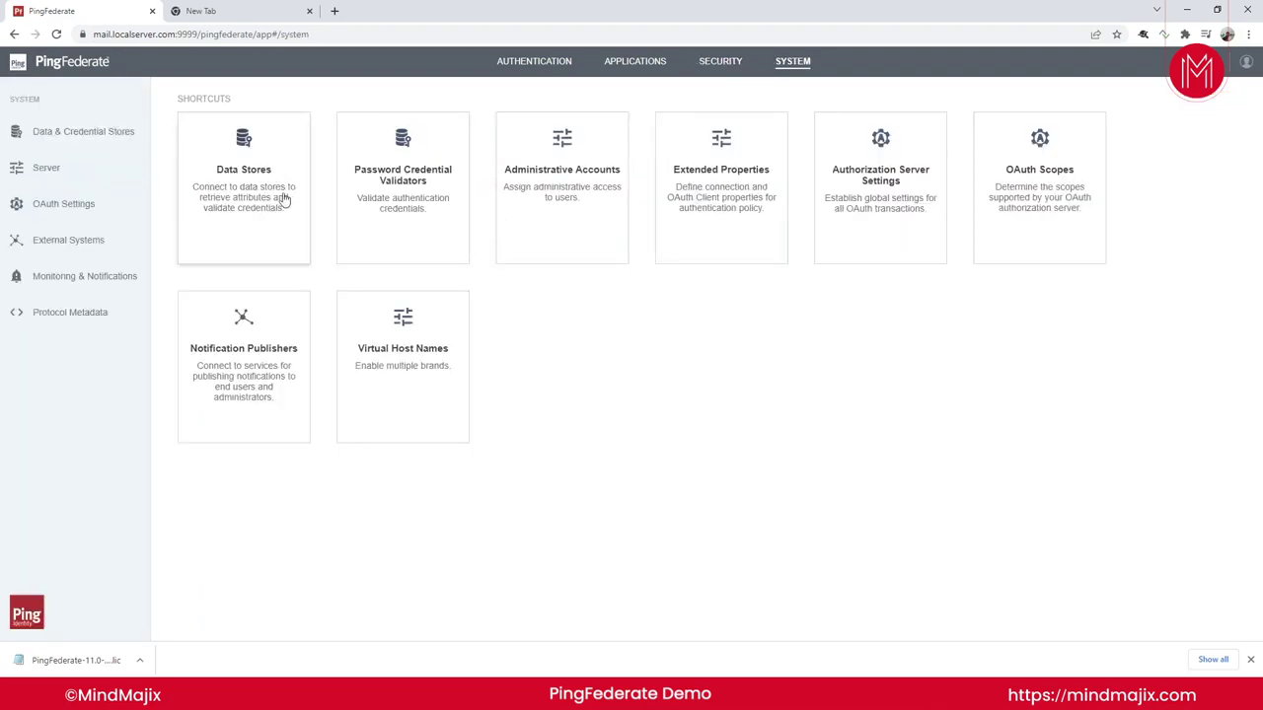
{"action": "left_click", "coordinate": [282, 197]}
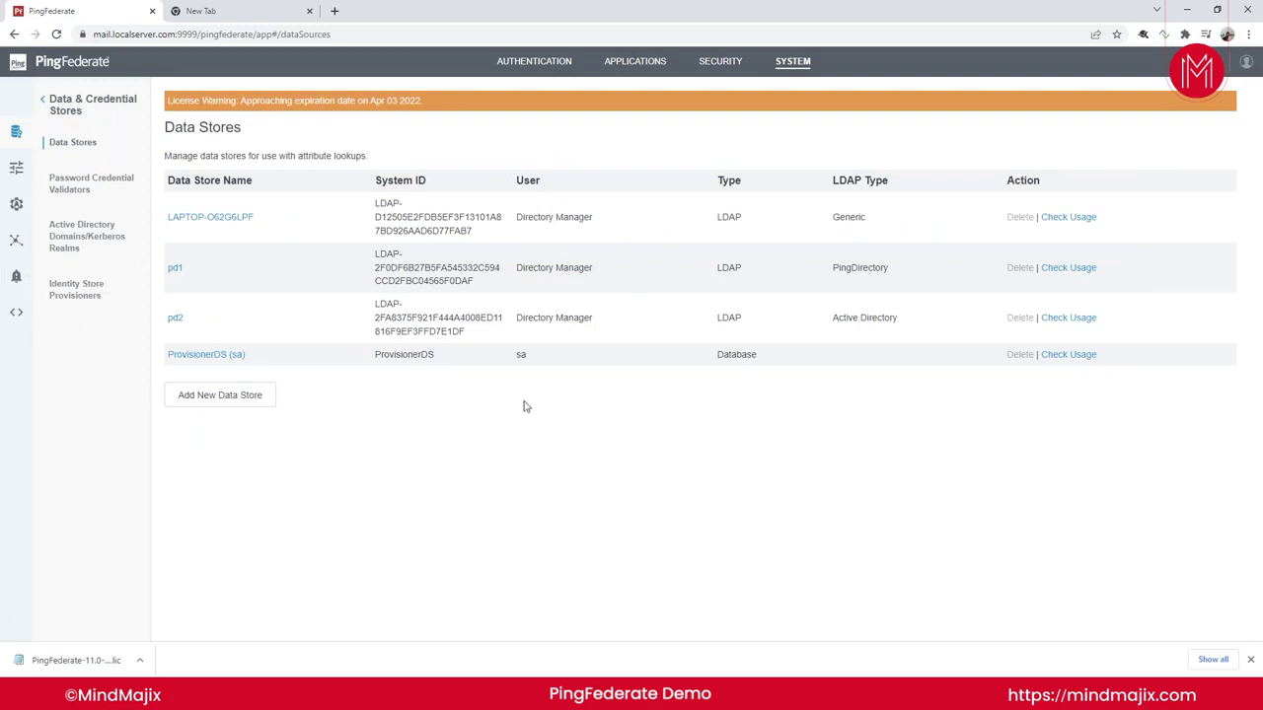
{"action": "left_click", "coordinate": [87, 193]}
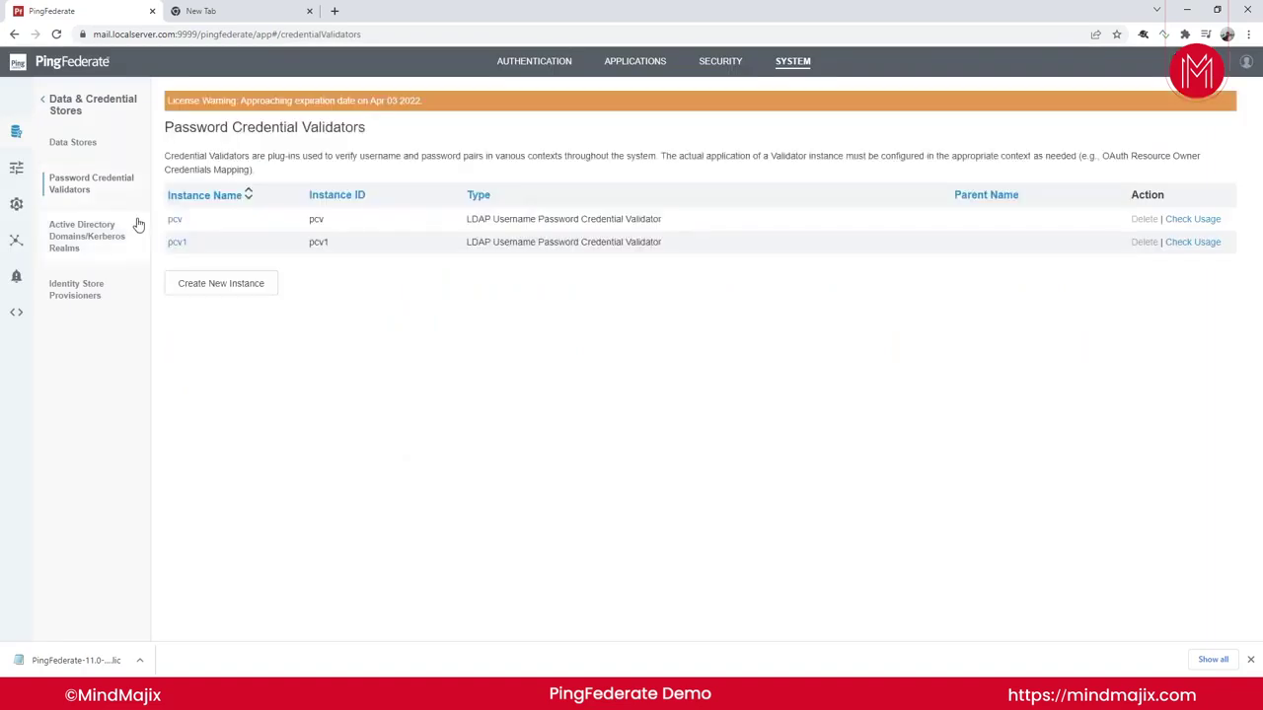
{"action": "left_click", "coordinate": [175, 219]}
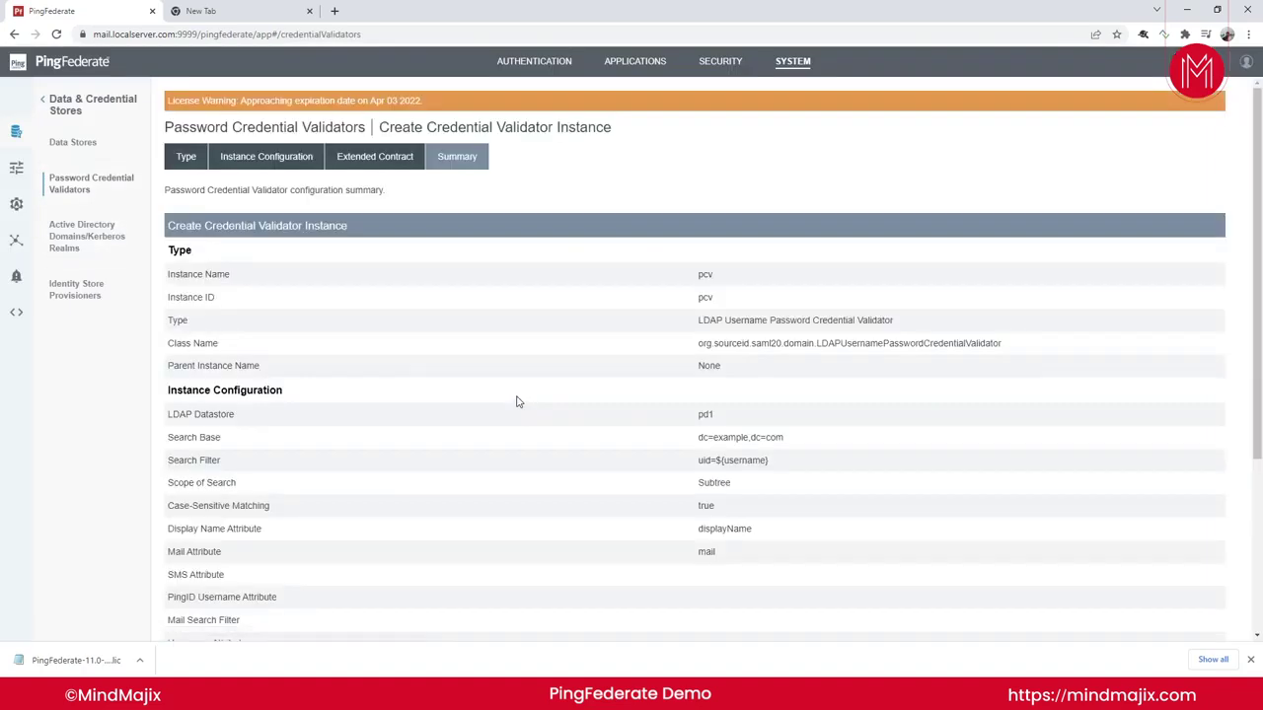
{"action": "left_click_drag", "start_coordinate": [697, 460], "coordinate": [790, 461]}
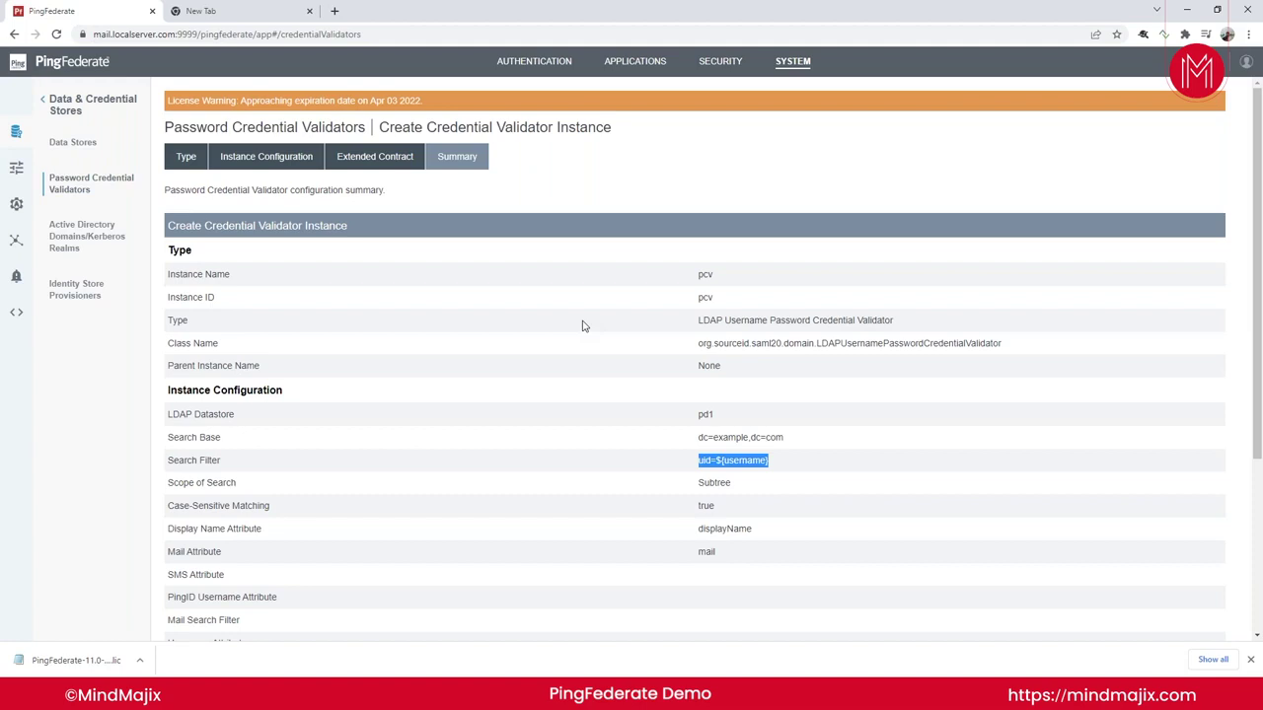
View the list of IdP adapters, and open the summary of the test-sp3 SP connection.
{"action": "left_click", "coordinate": [559, 69]}
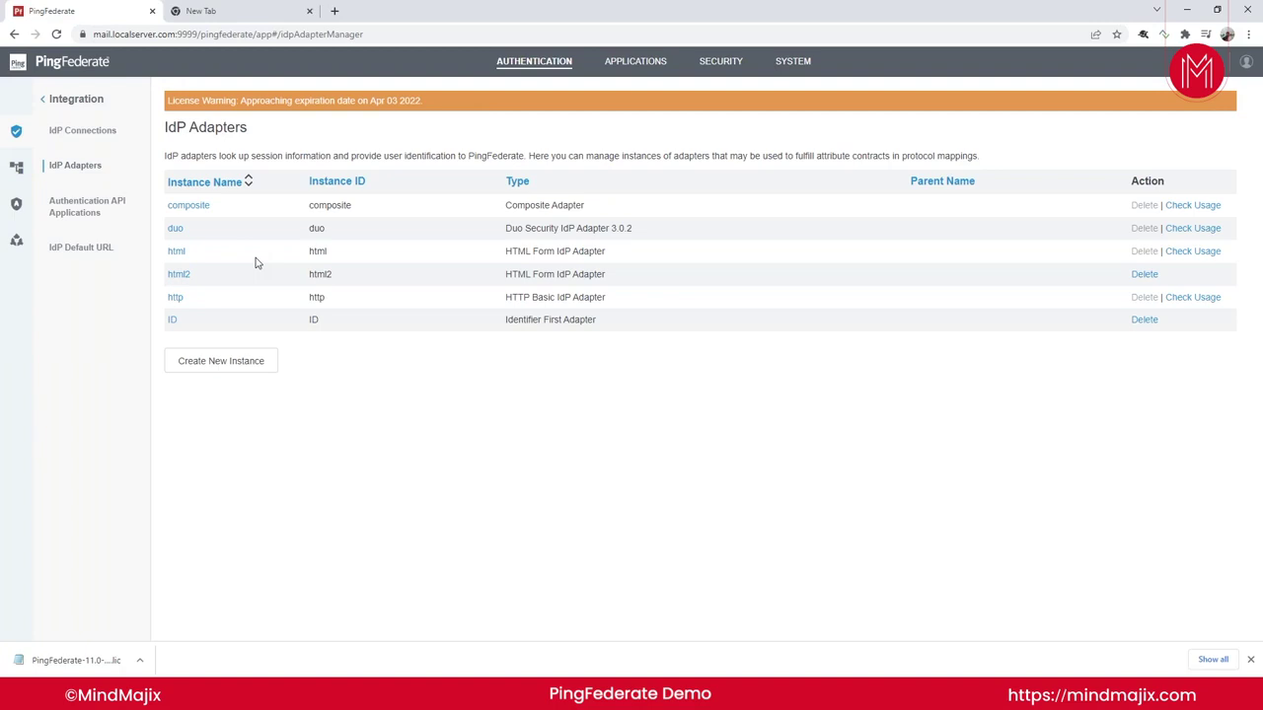
{"action": "left_click", "coordinate": [620, 65]}
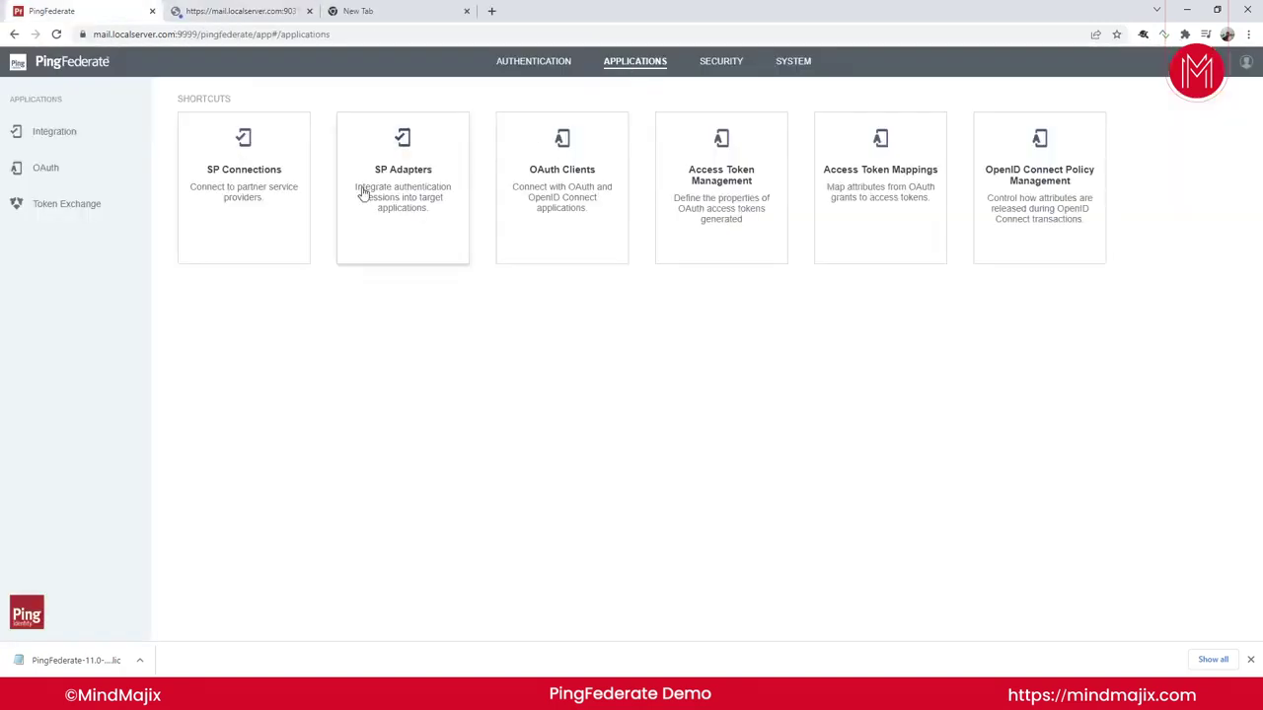
{"action": "left_click", "coordinate": [243, 177]}
{"action": "left_click", "coordinate": [193, 283]}
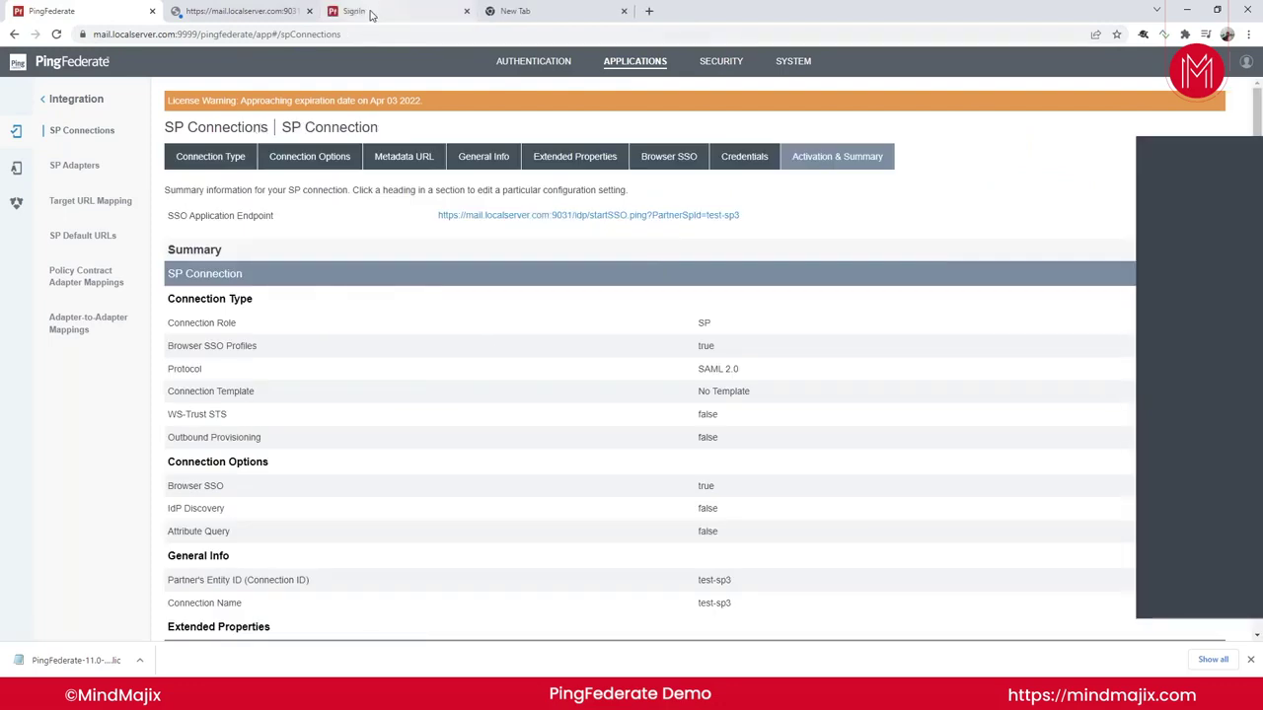
Switch to the test-sp3 sign-in page and open its registration form for new accounts.
{"action": "left_click", "coordinate": [371, 15]}
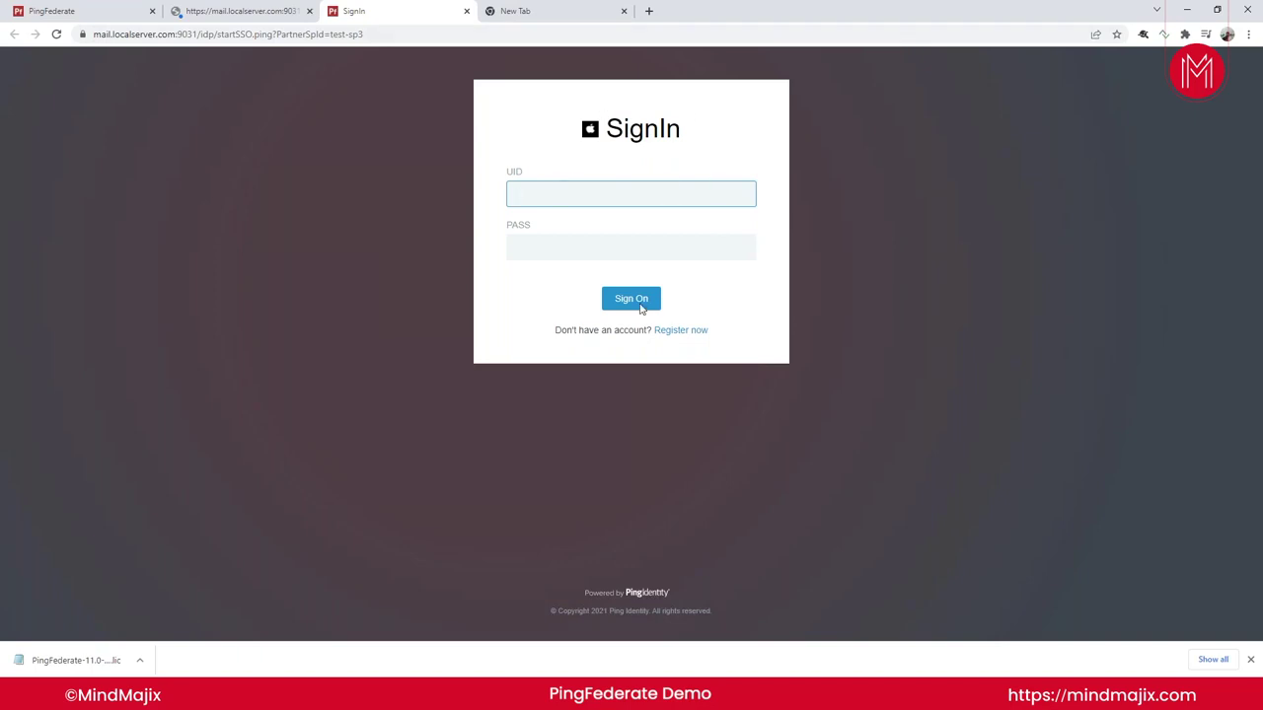
{"action": "left_click", "coordinate": [695, 340]}
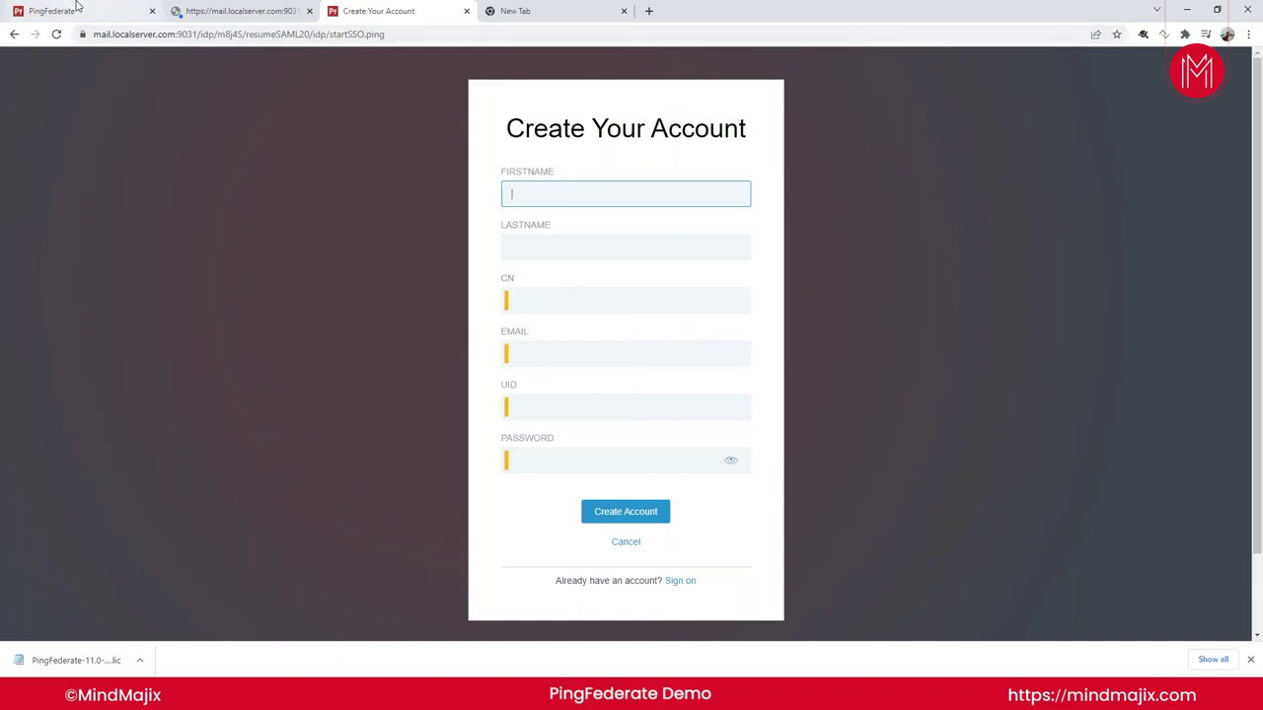
Return to the PingFederate admin console and display the list of SP connections.
{"action": "left_click", "coordinate": [77, 8]}
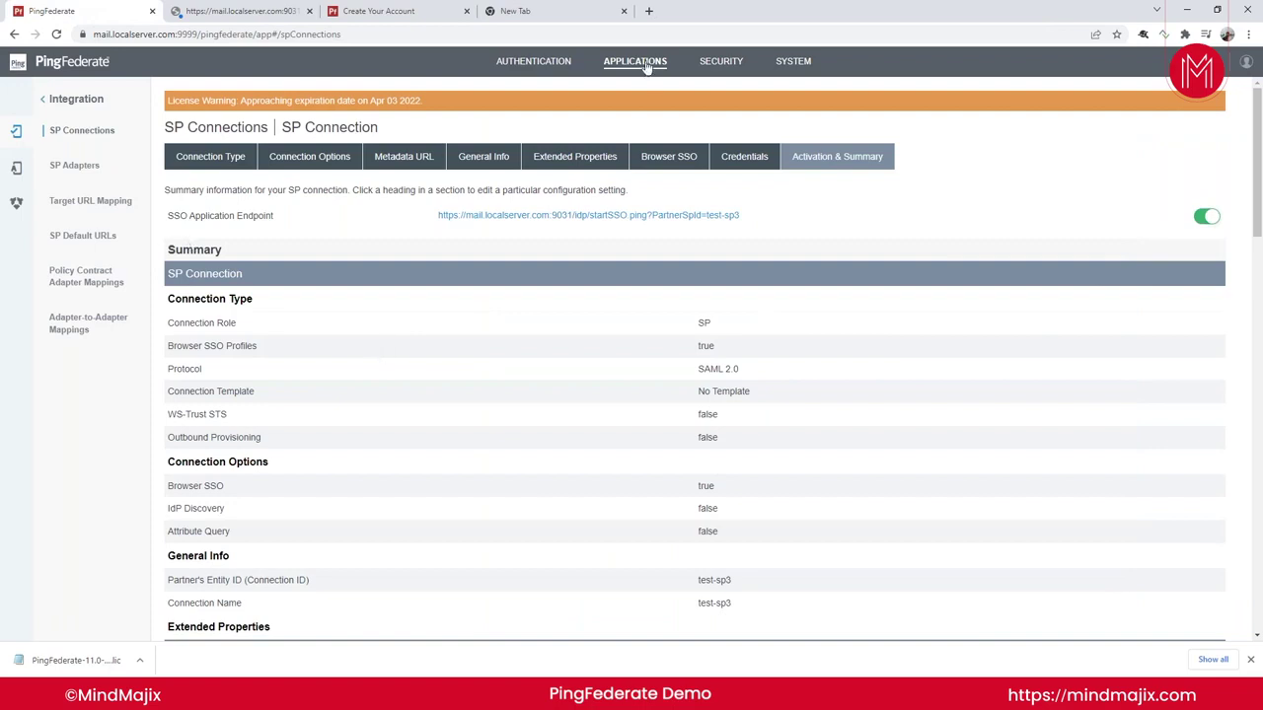
{"action": "left_click", "coordinate": [646, 65]}
{"action": "left_click", "coordinate": [267, 213]}
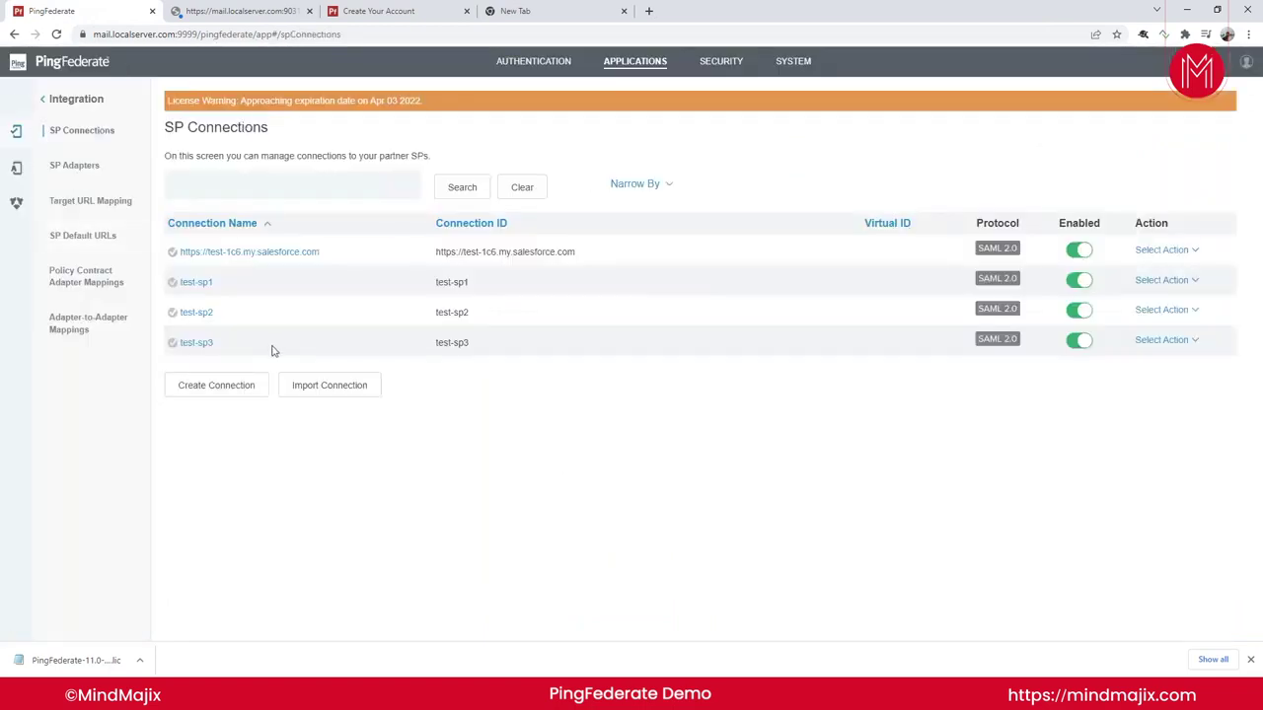
Open the auth OAuth client and examine its redirect URIs, allowed grant types and token settings.
{"action": "left_click", "coordinate": [646, 65]}
{"action": "left_click", "coordinate": [616, 210]}
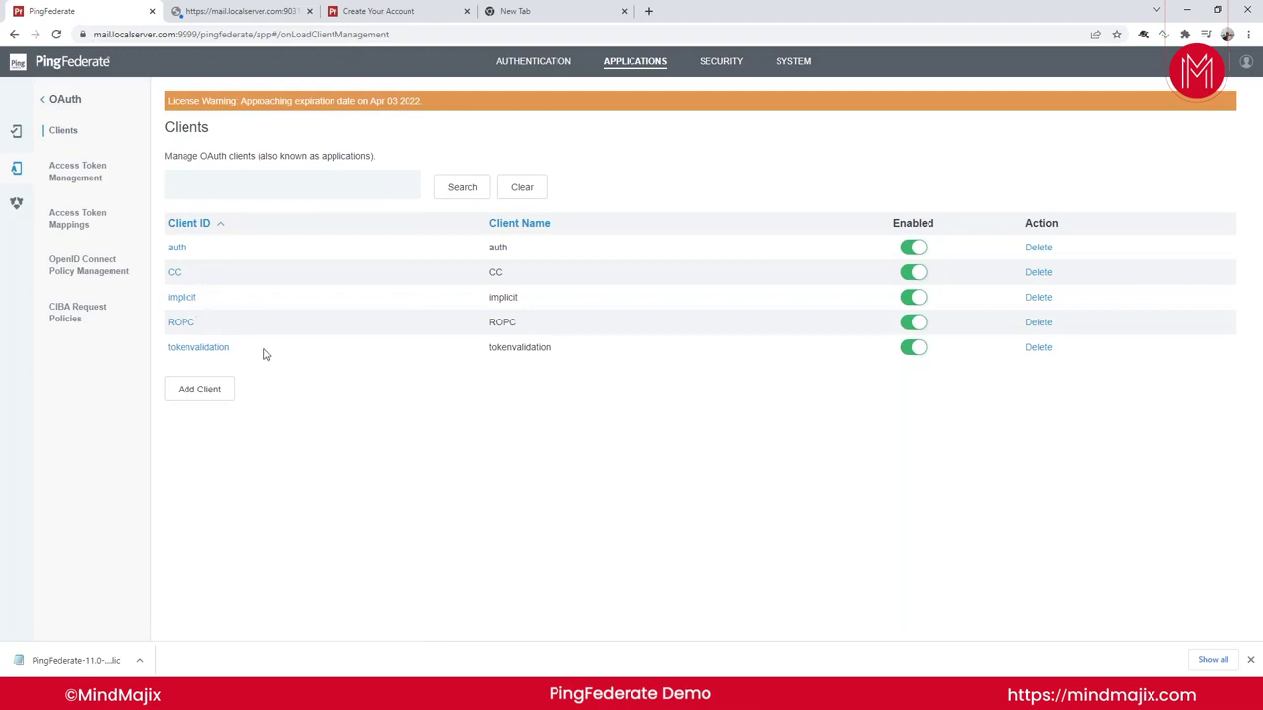
{"action": "left_click", "coordinate": [177, 248]}
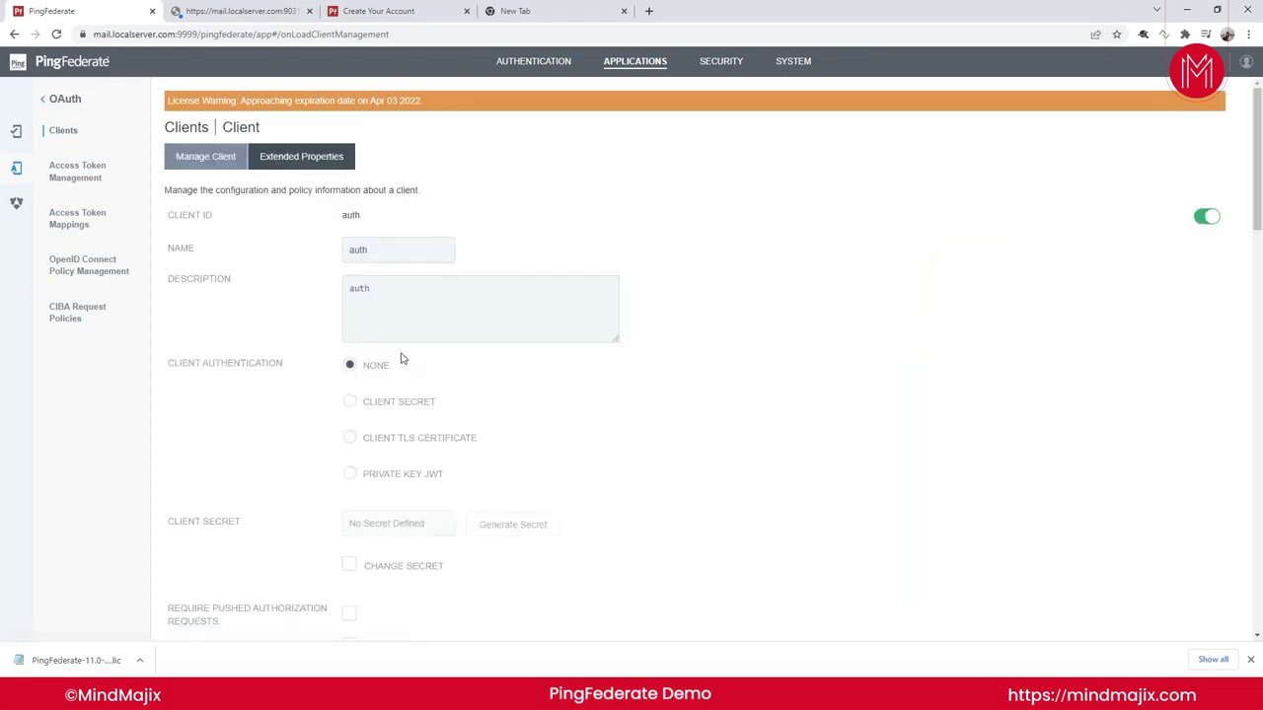
{"action": "scroll", "coordinate": [228, 392], "scroll_direction": "down", "scroll_amount": 7}
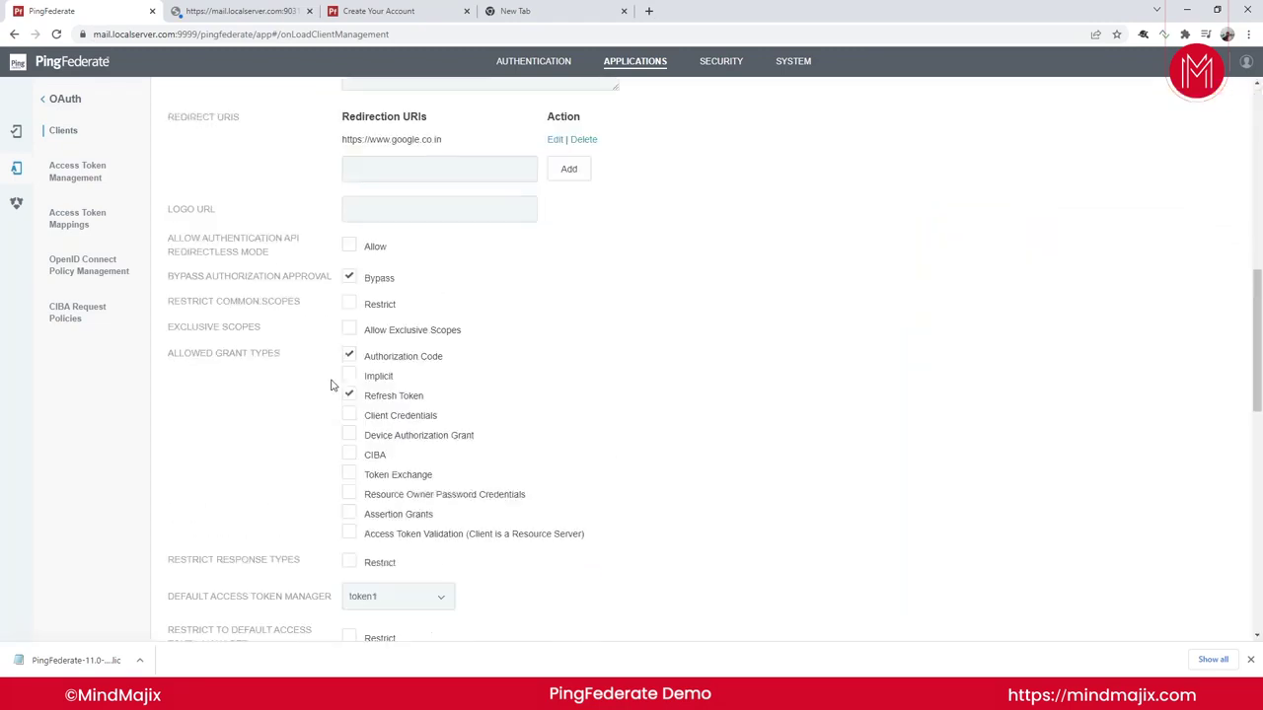
{"action": "scroll", "coordinate": [255, 443], "scroll_direction": "down", "scroll_amount": 3}
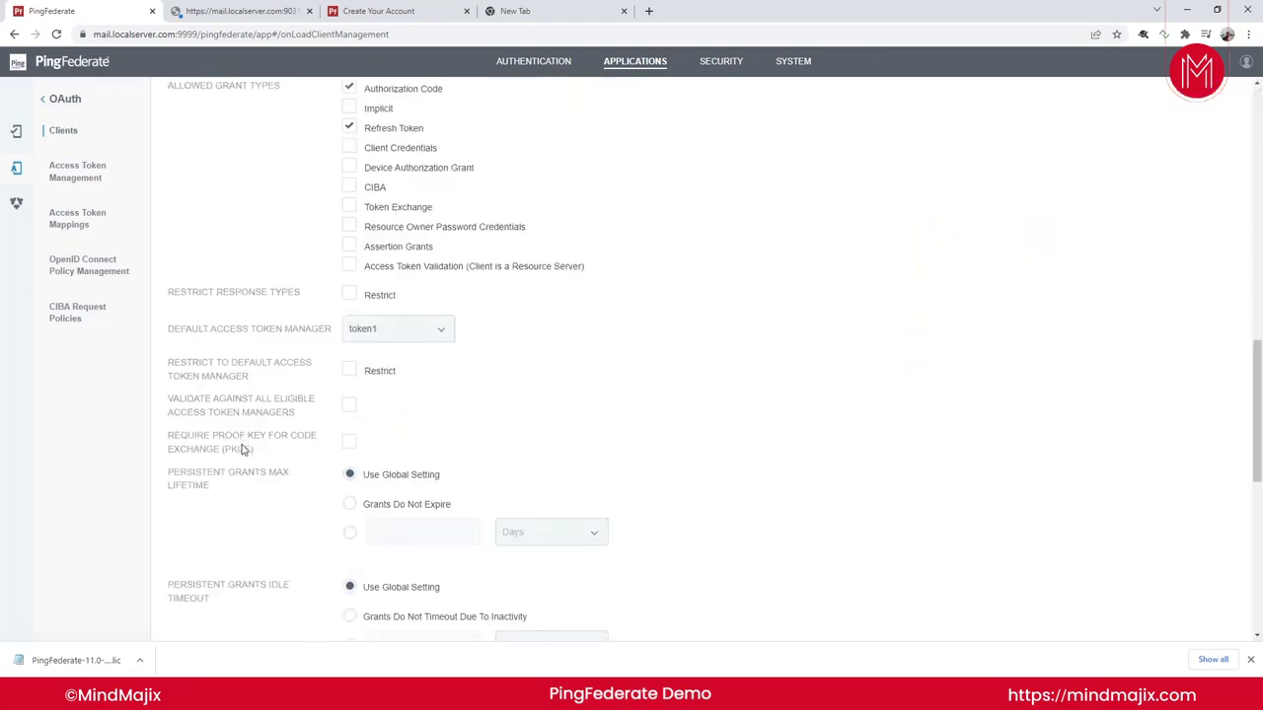
{"action": "scroll", "coordinate": [247, 434], "scroll_direction": "down", "scroll_amount": 2}
Display the list of authentication selectors and review the configured selector instances and their types.
{"action": "left_click", "coordinate": [551, 62]}
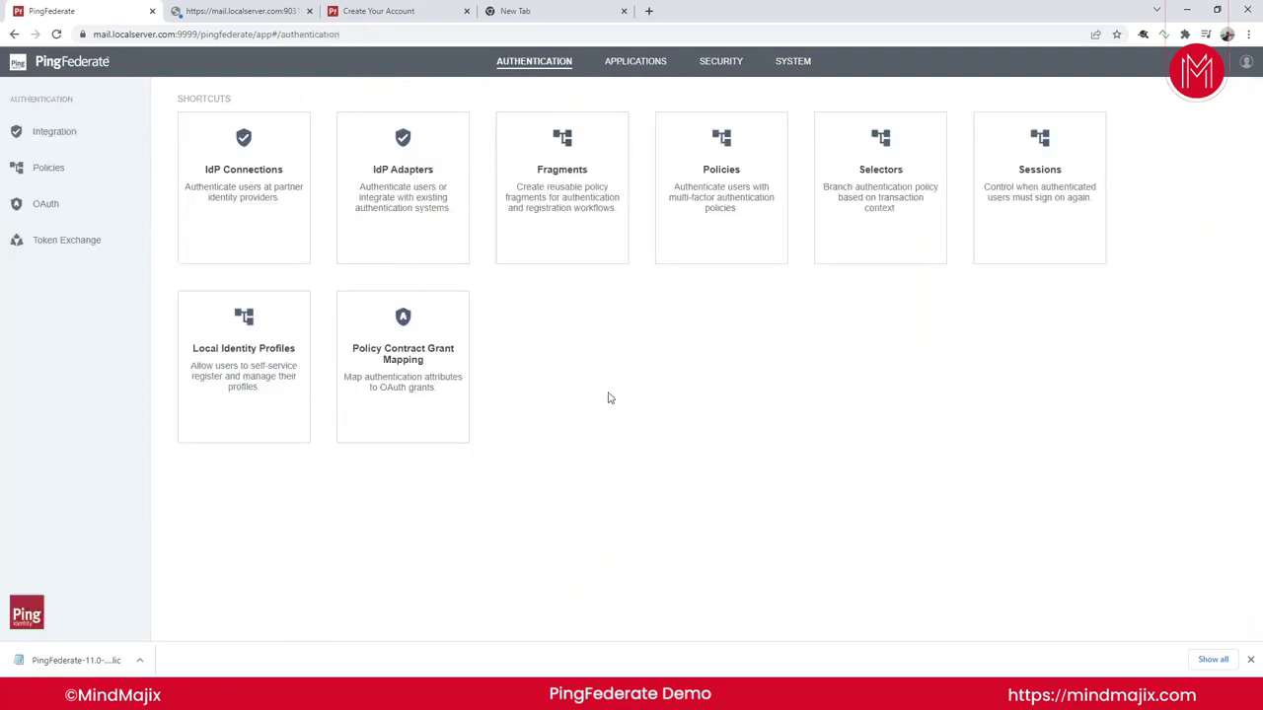
{"action": "left_click", "coordinate": [844, 205]}
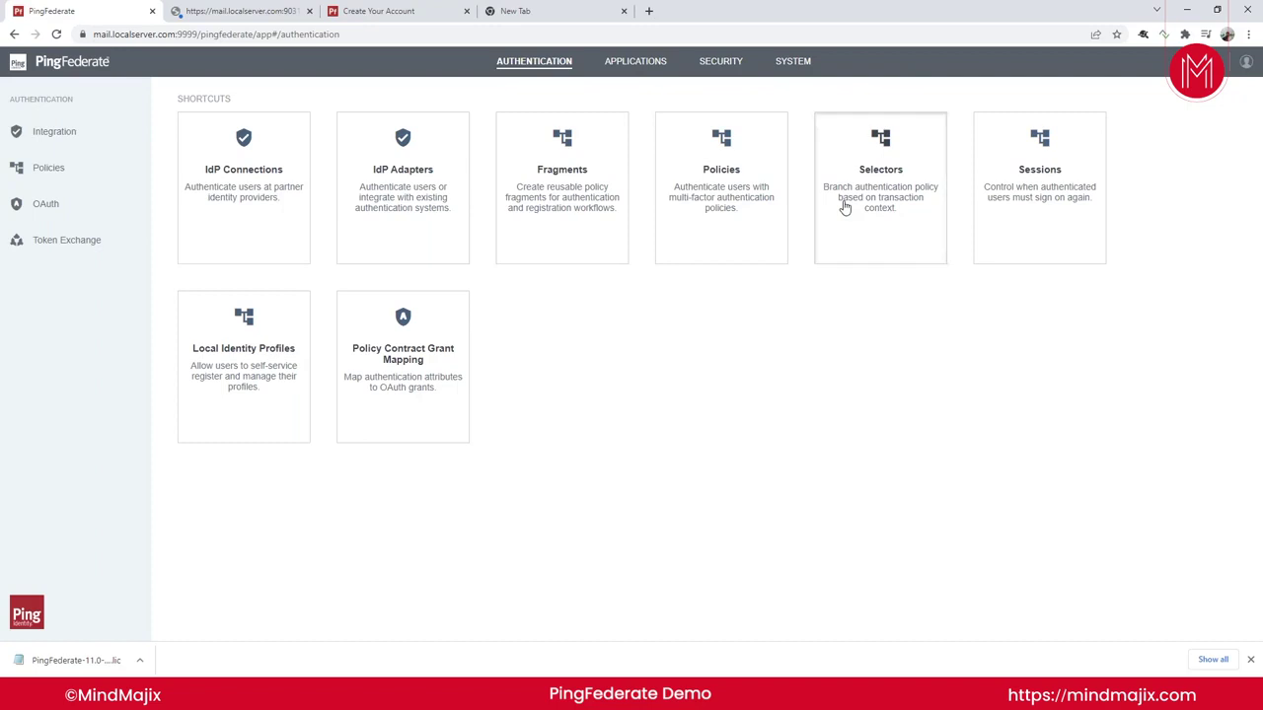
{"action": "left_click_drag", "start_coordinate": [168, 212], "coordinate": [721, 385]}
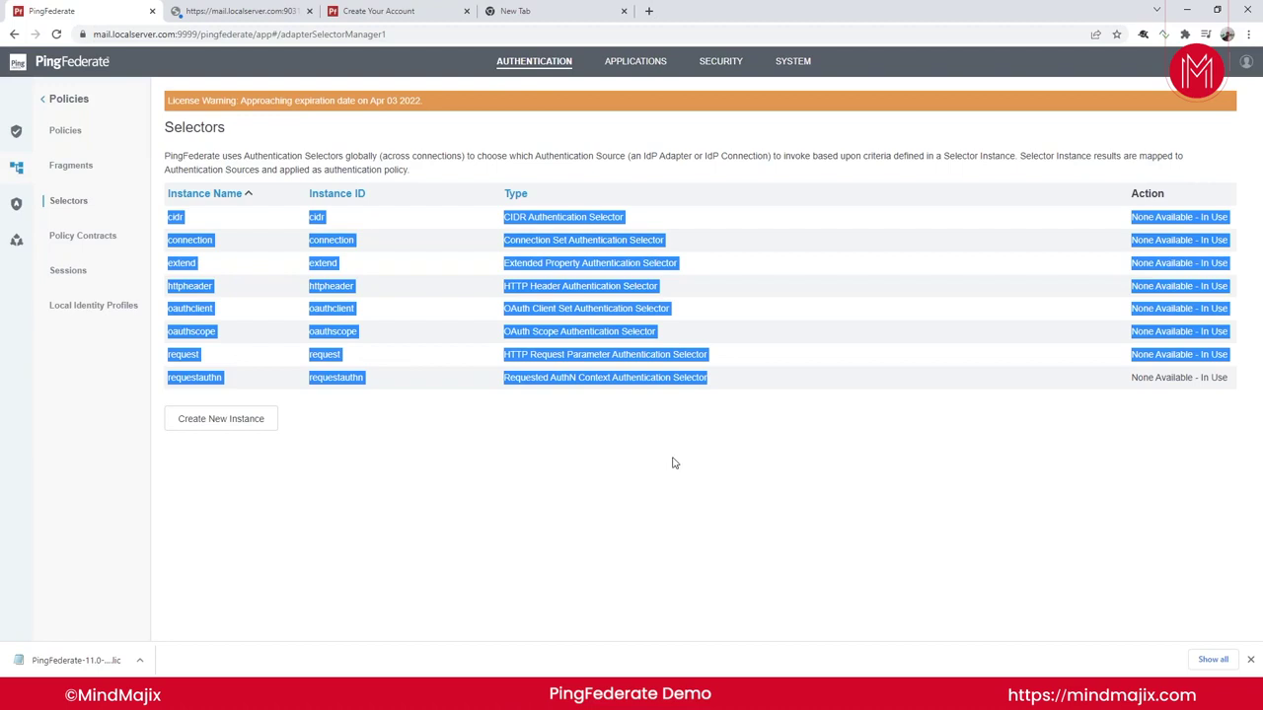
{"action": "left_click", "coordinate": [107, 198]}
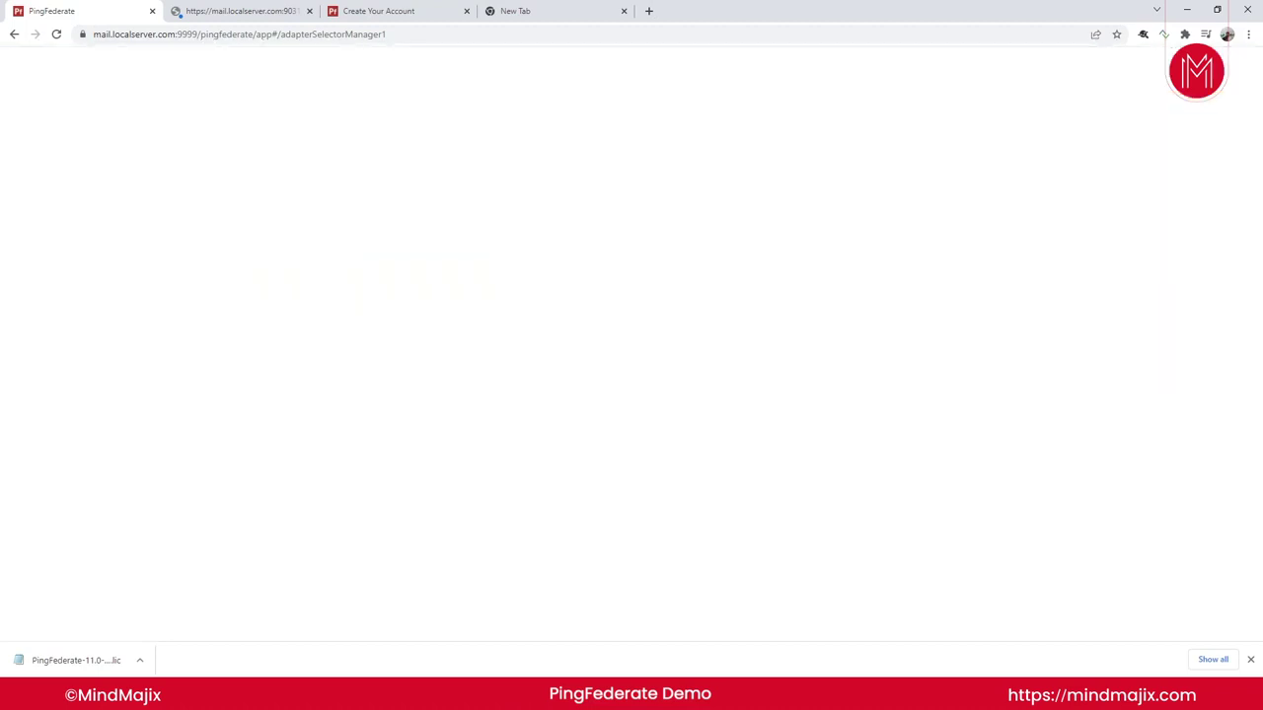
Open the summary of the cidr authentication selector and examine its Networks setting.
{"action": "left_click_drag", "start_coordinate": [503, 215], "coordinate": [597, 217]}
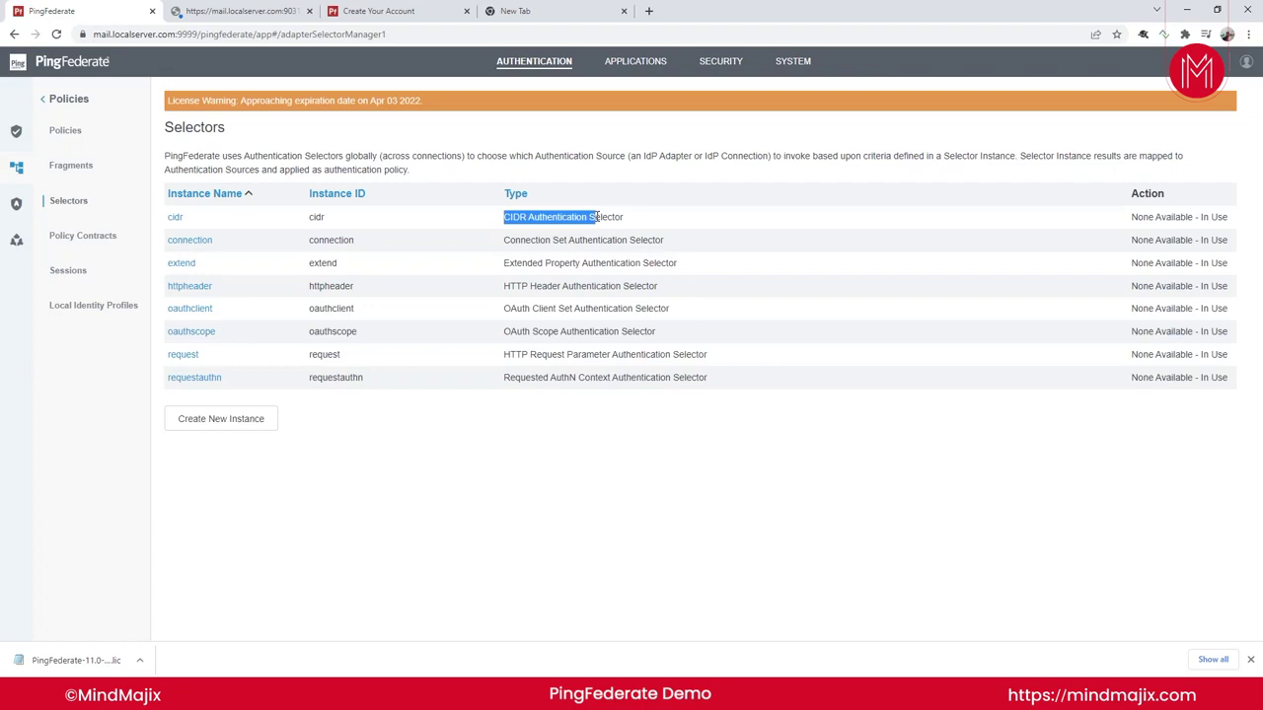
{"action": "left_click", "coordinate": [174, 218]}
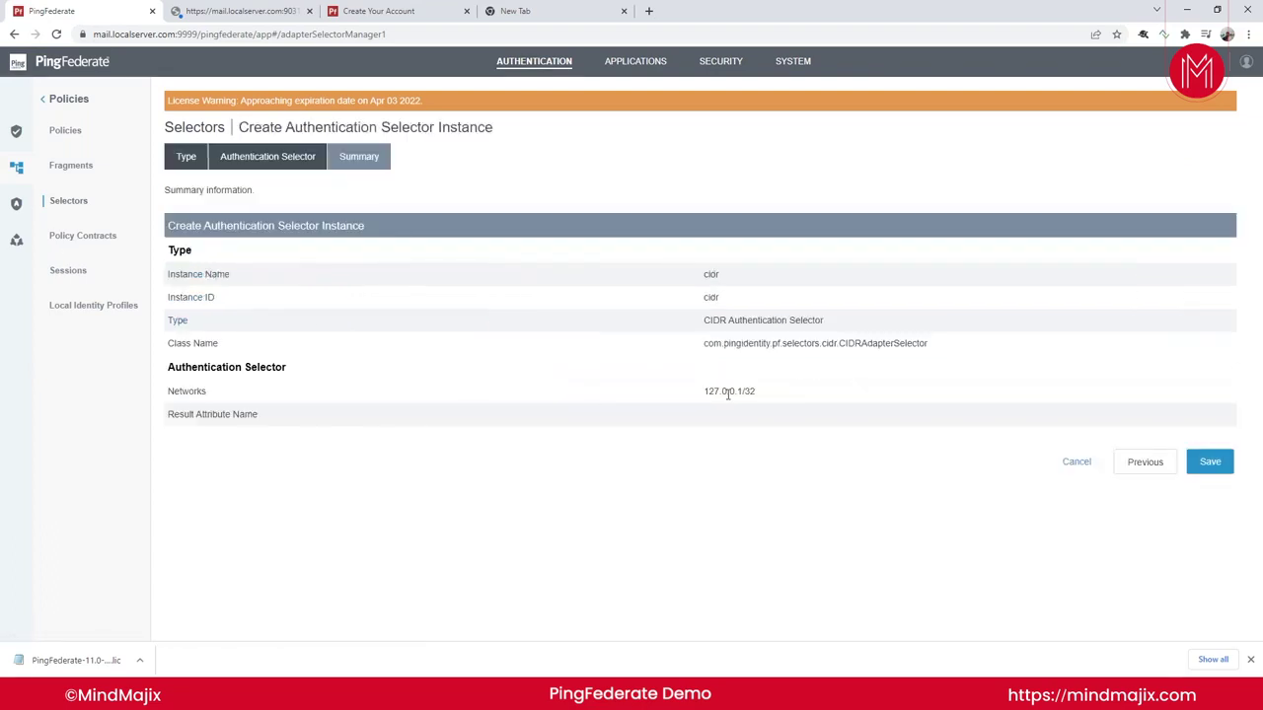
{"action": "left_click_drag", "start_coordinate": [703, 392], "coordinate": [769, 395]}
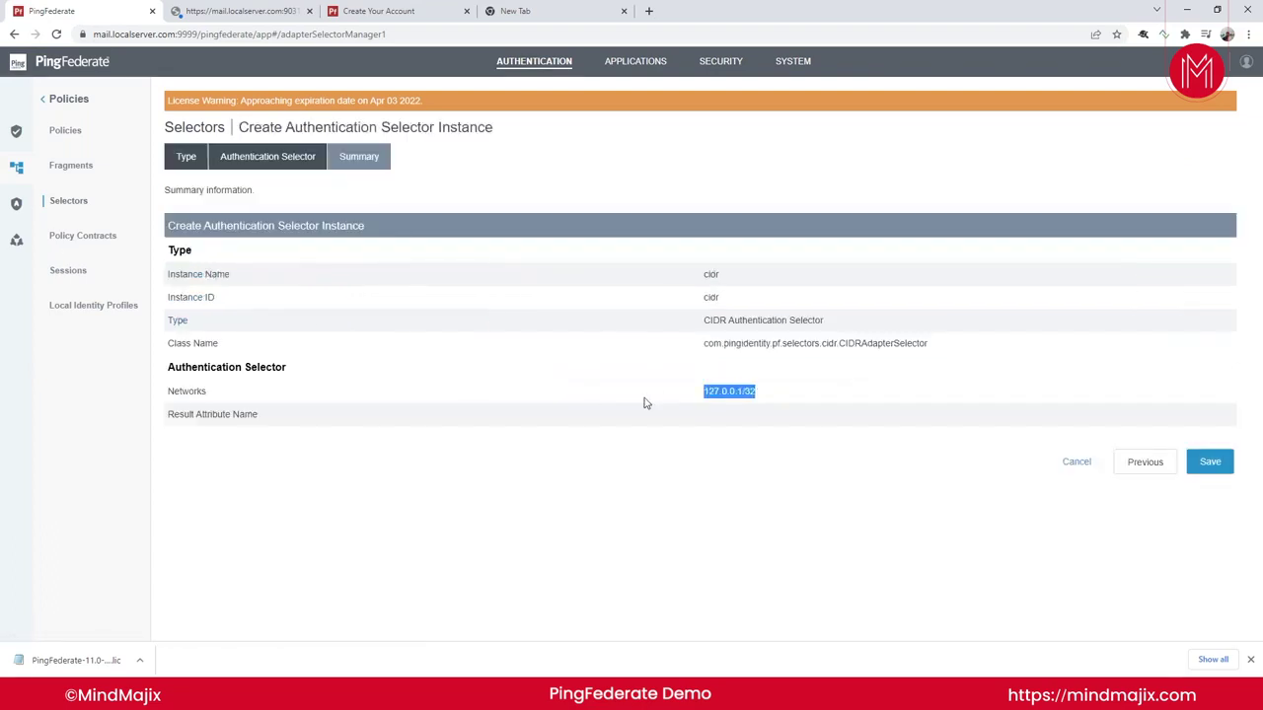
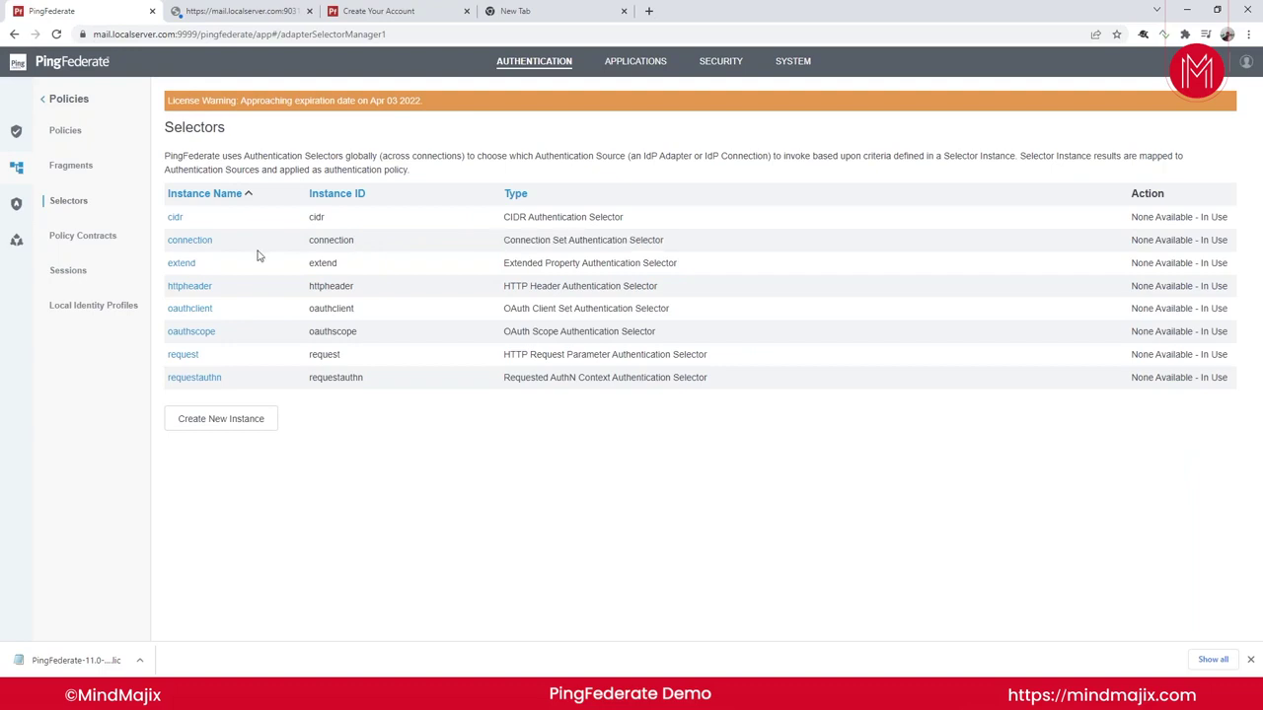
Examine the connections assigned to the connection selector, and open the summary of the oauthclient selector.
{"action": "left_click", "coordinate": [189, 241]}
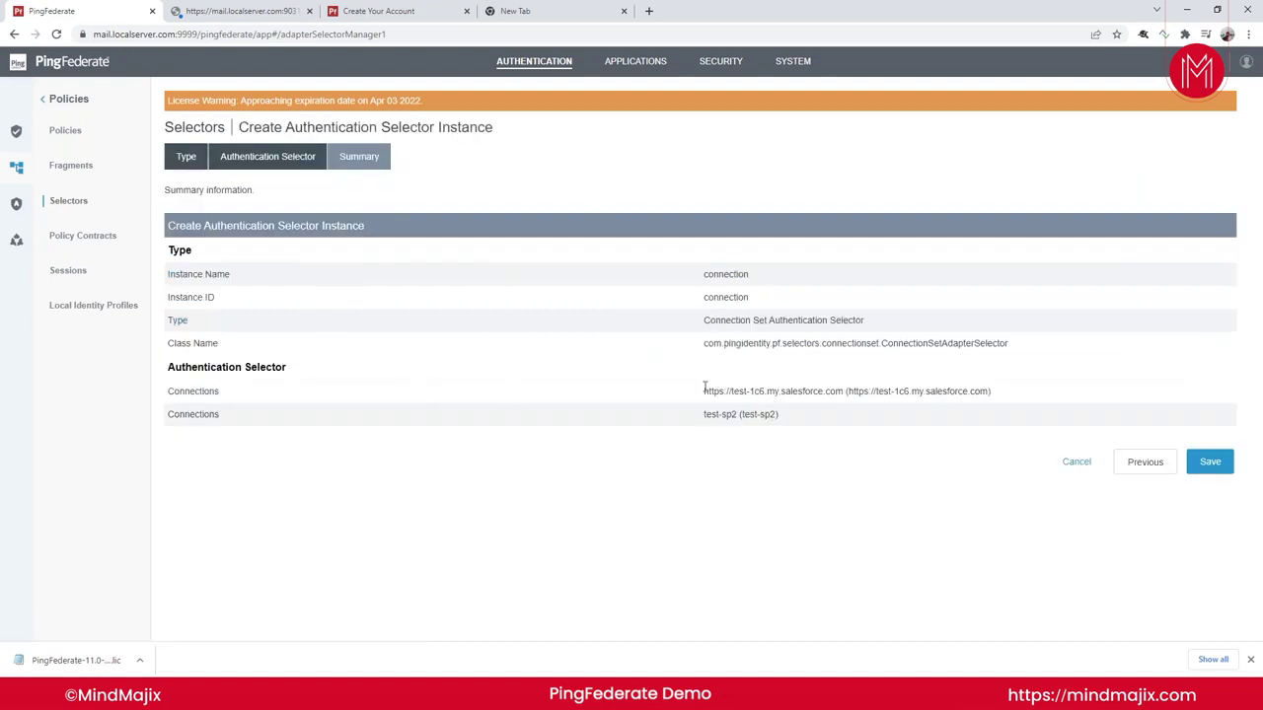
{"action": "left_click_drag", "start_coordinate": [704, 388], "coordinate": [795, 417]}
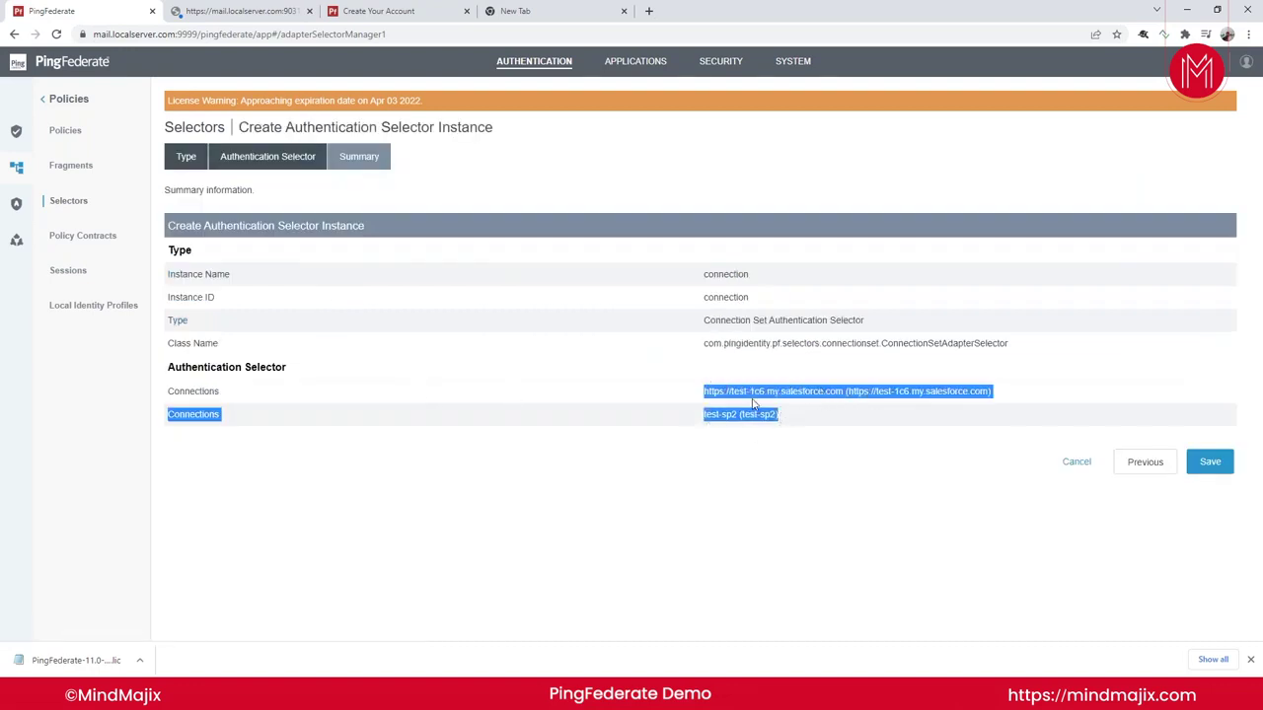
{"action": "left_click", "coordinate": [705, 391]}
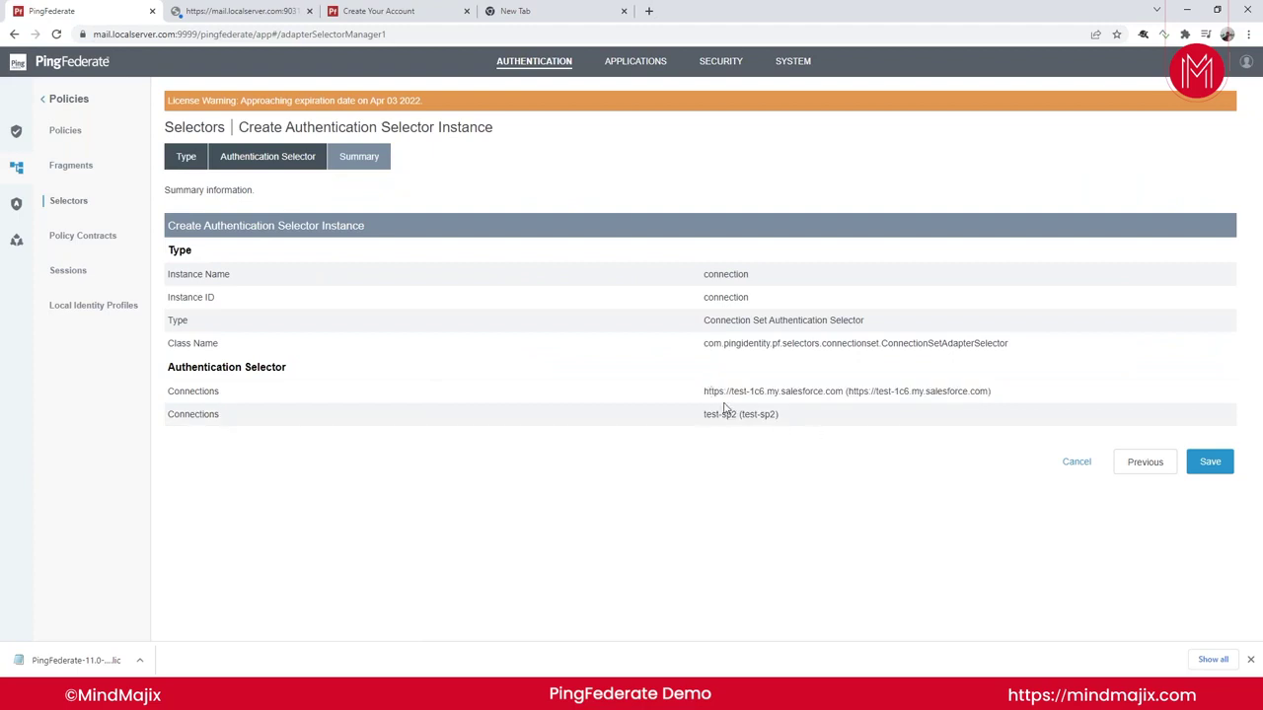
{"action": "left_click_drag", "start_coordinate": [697, 395], "coordinate": [1008, 388]}
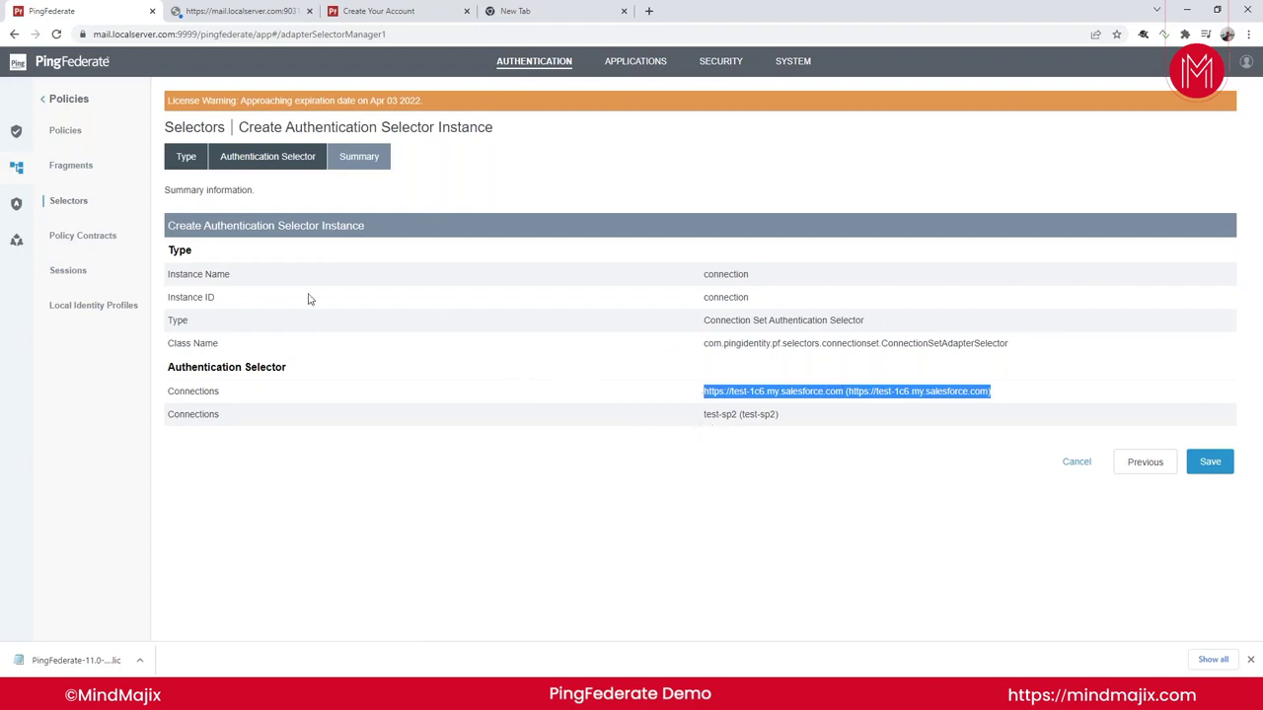
{"action": "left_click", "coordinate": [82, 205]}
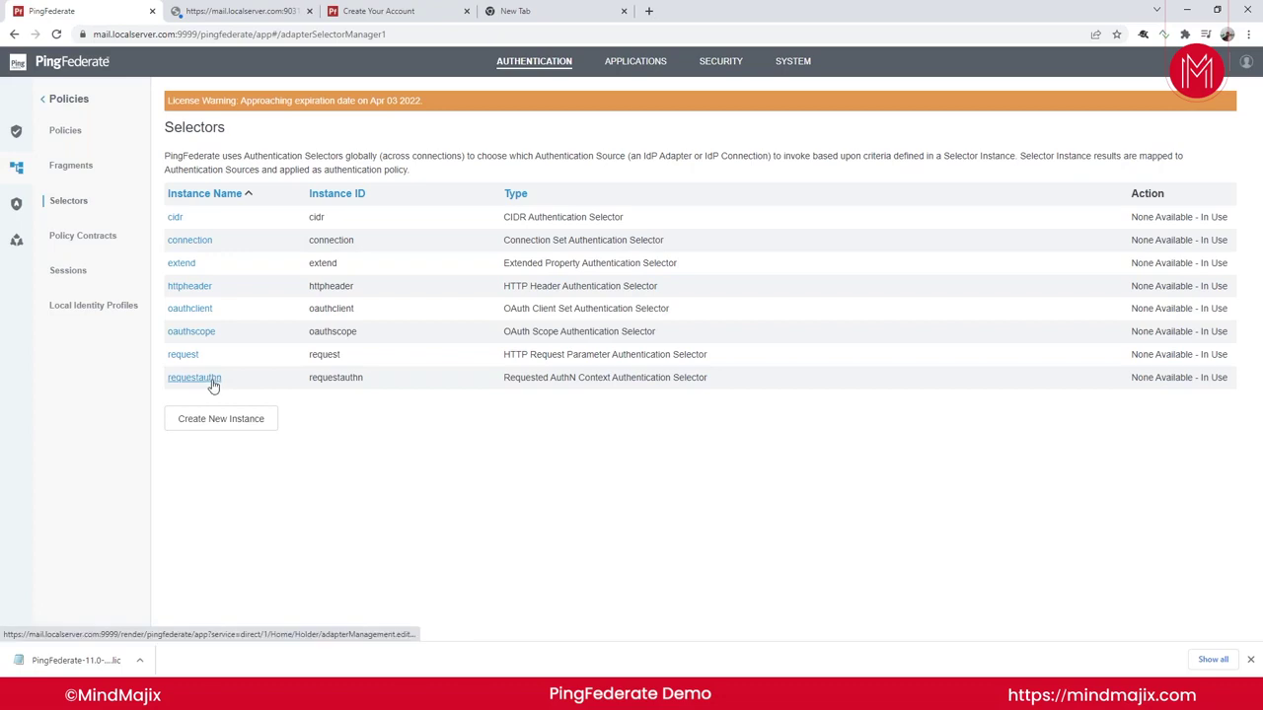
{"action": "left_click", "coordinate": [182, 309]}
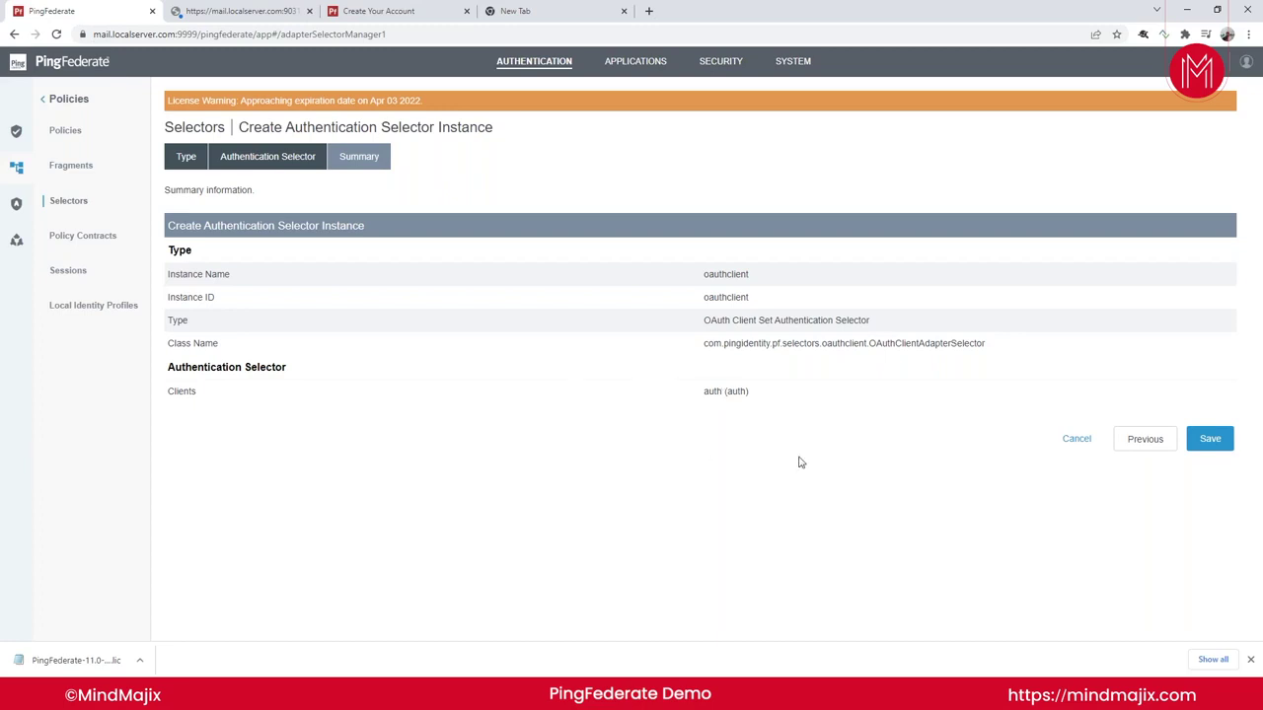
Display the authentication policies and look through their authentication sources and policy contracts.
{"action": "left_click", "coordinate": [86, 137]}
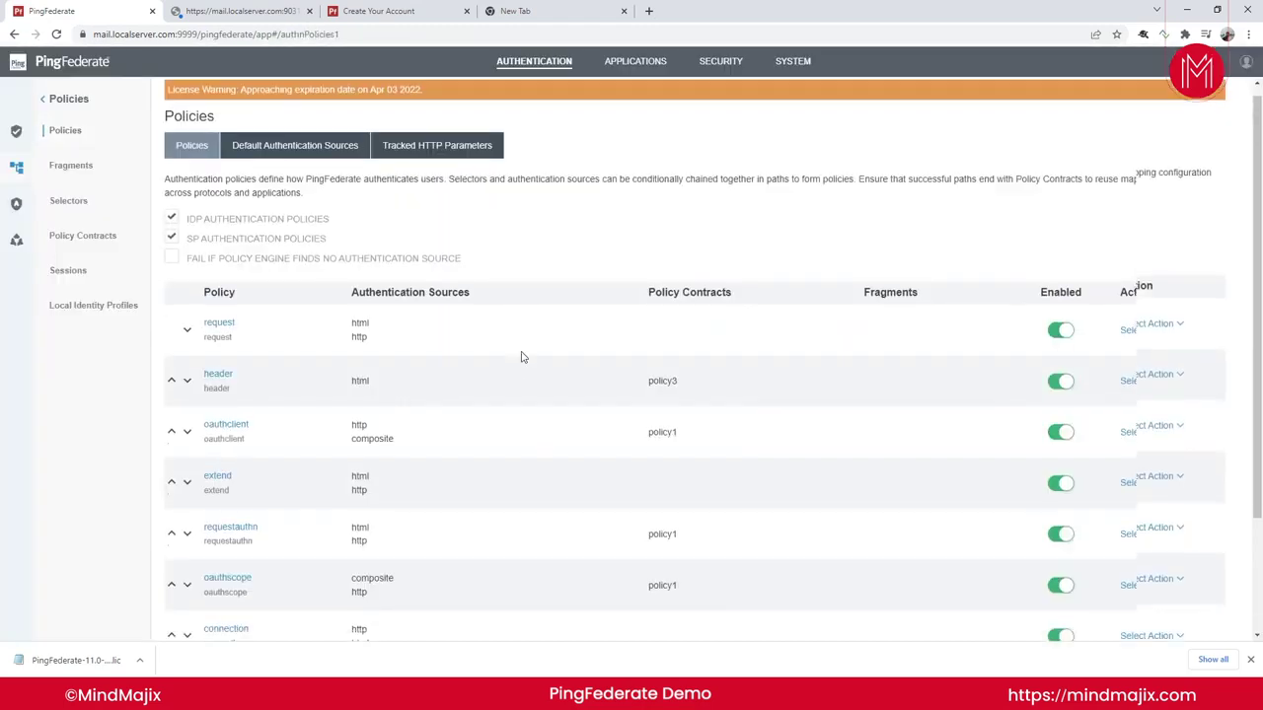
{"action": "scroll", "coordinate": [493, 362], "scroll_direction": "down", "scroll_amount": 2}
{"action": "scroll", "coordinate": [496, 399], "scroll_direction": "up", "scroll_amount": 2}
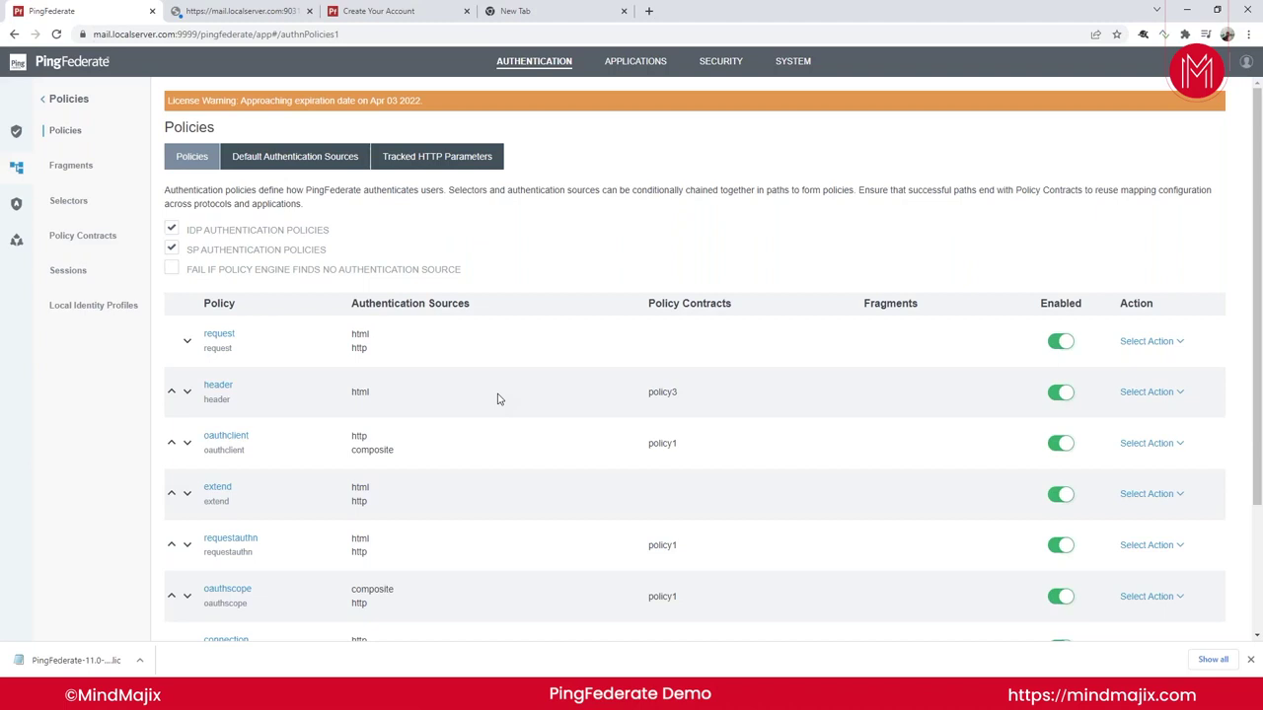
Open the header policy and examine its httpheader selector and the adapters and profiles in its NO and YES branches.
{"action": "left_click", "coordinate": [219, 385]}
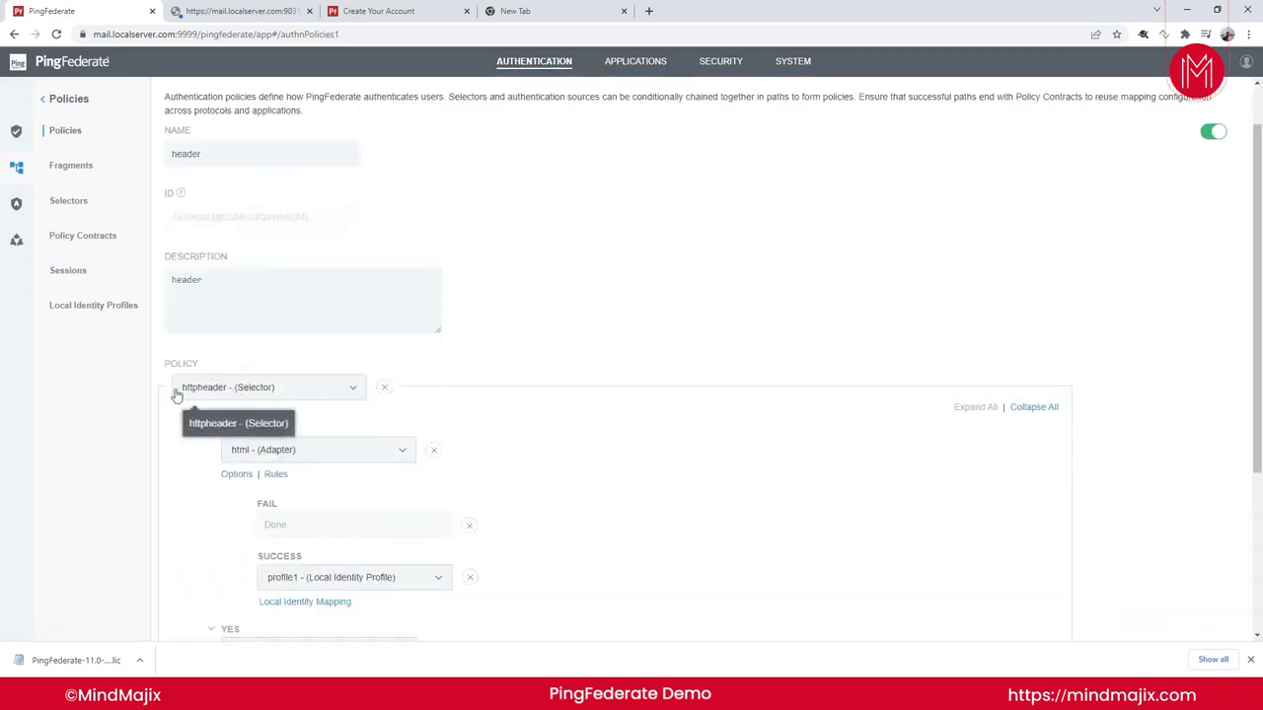
{"action": "scroll", "coordinate": [516, 408], "scroll_direction": "down", "scroll_amount": 2}
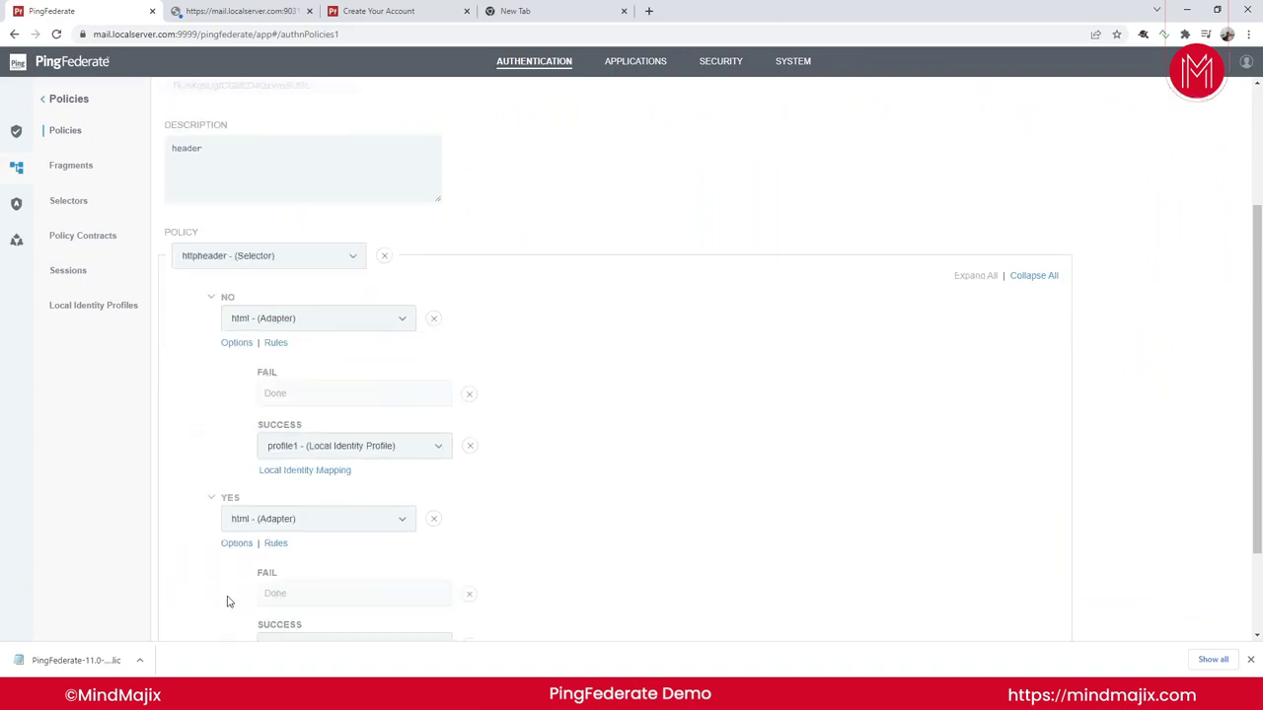
{"action": "scroll", "coordinate": [286, 536], "scroll_direction": "down", "scroll_amount": 1}
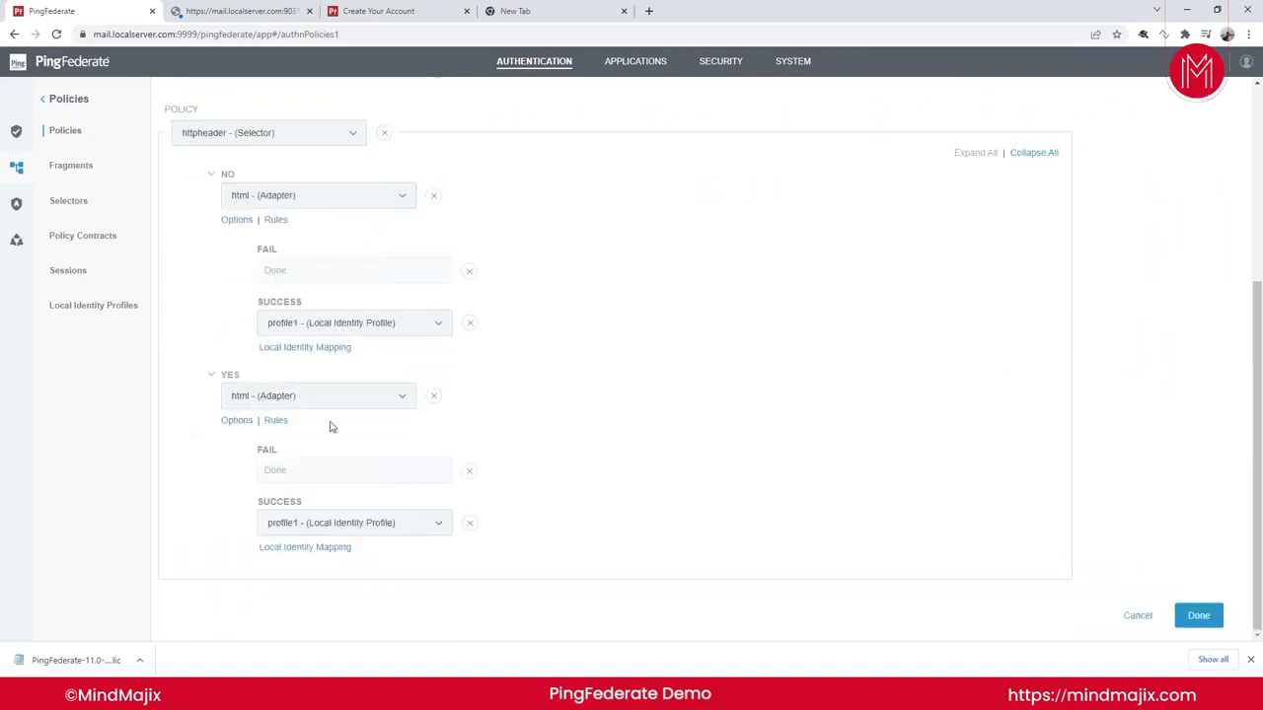
{"action": "scroll", "coordinate": [330, 426], "scroll_direction": "up", "scroll_amount": 1}
{"action": "scroll", "coordinate": [271, 309], "scroll_direction": "up", "scroll_amount": 1}
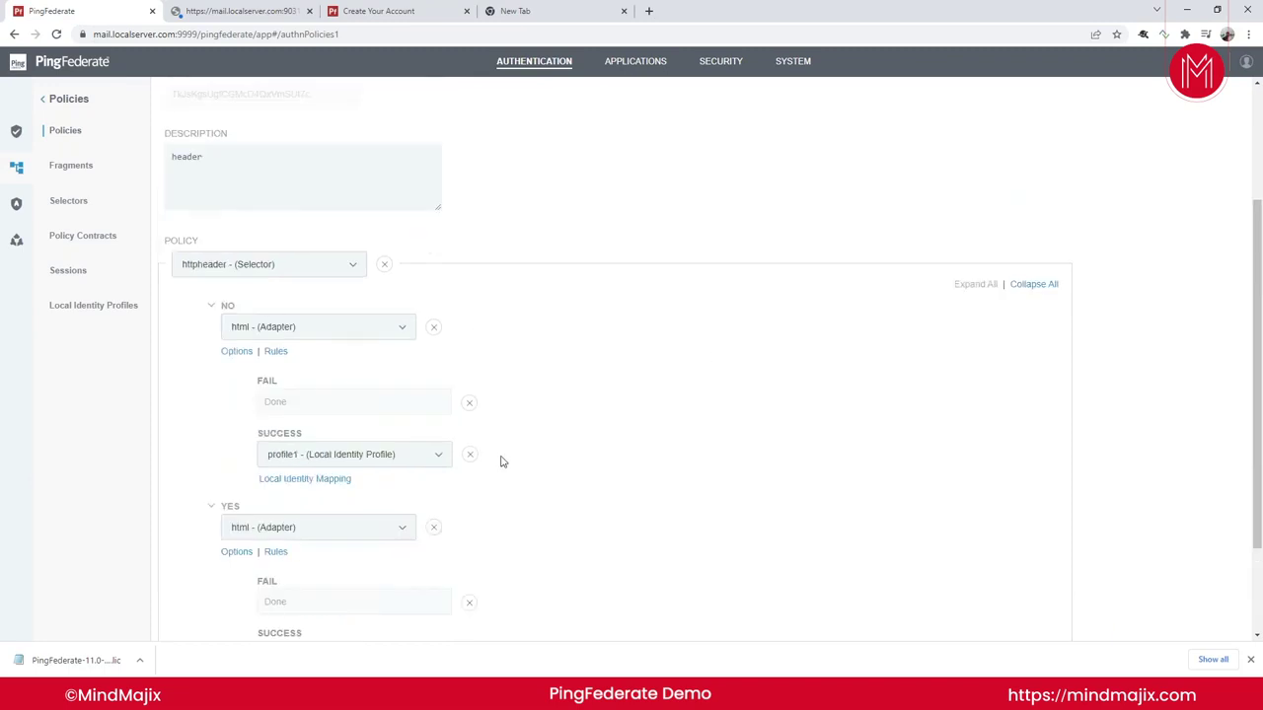
{"action": "scroll", "coordinate": [702, 360], "scroll_direction": "up", "scroll_amount": 2}
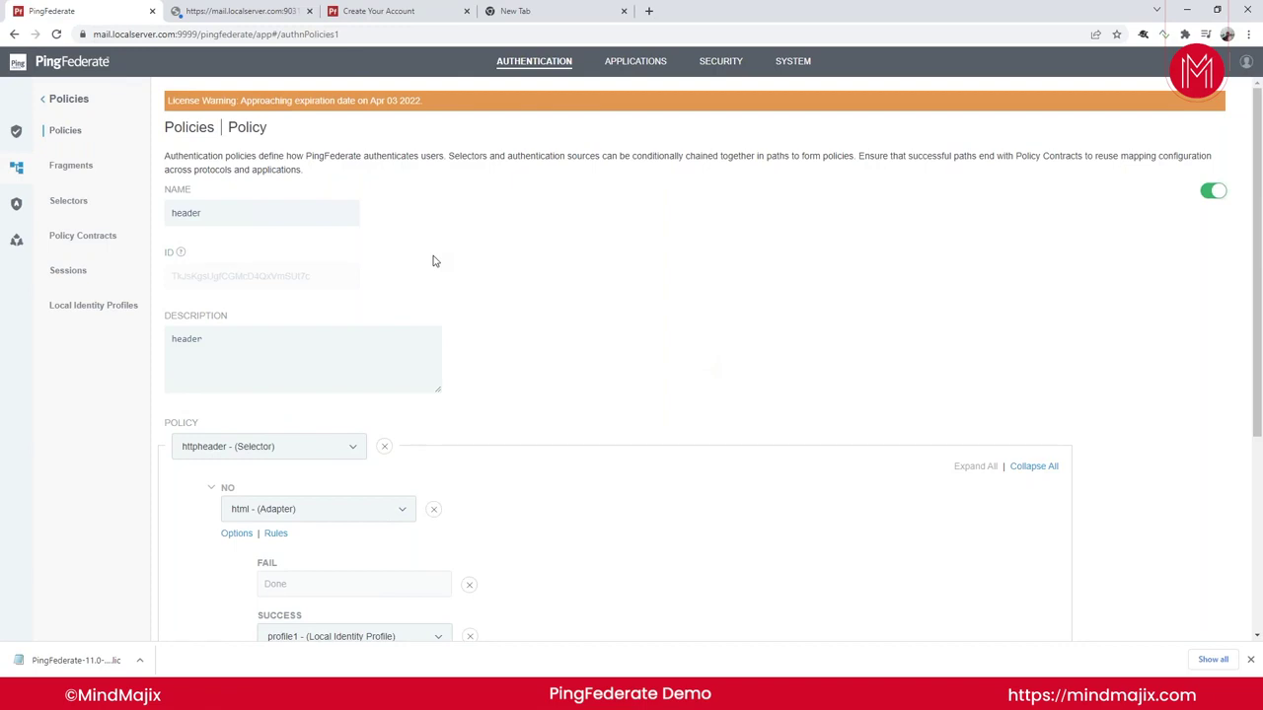
Return from the header policy to the authentication policies list and look through all its entries.
{"action": "left_click", "coordinate": [71, 132]}
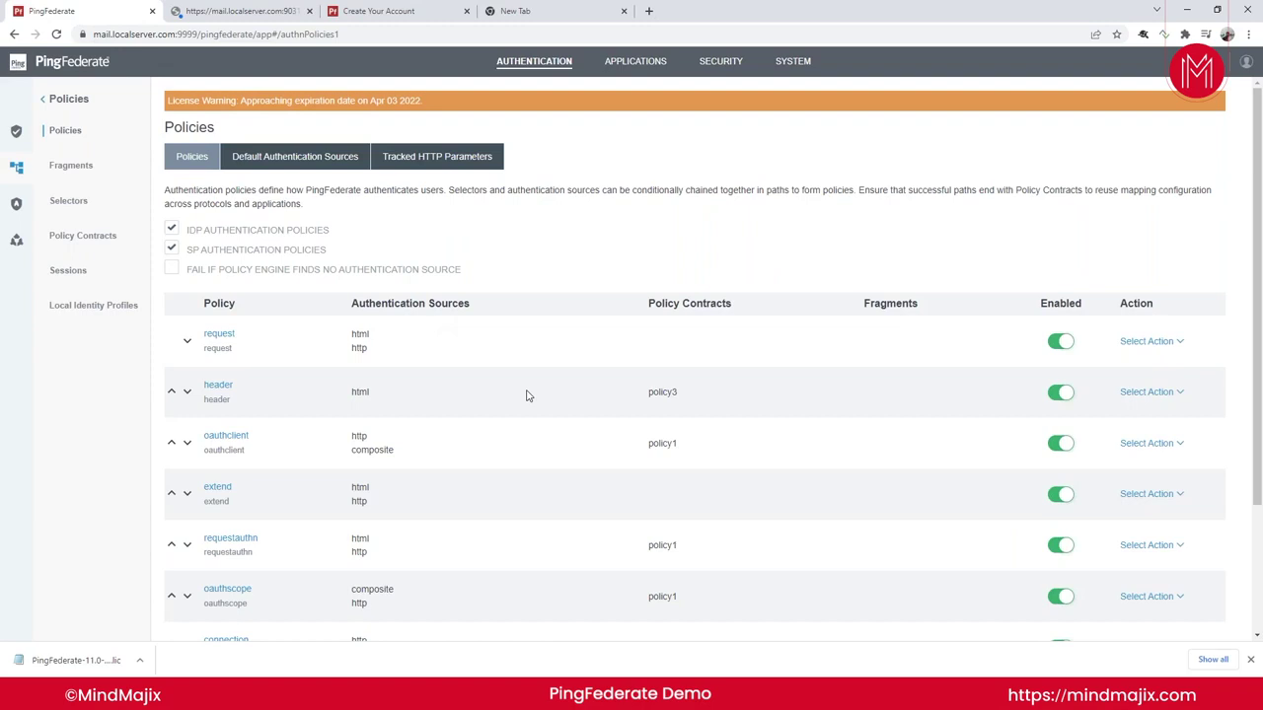
{"action": "scroll", "coordinate": [525, 395], "scroll_direction": "down", "scroll_amount": 3}
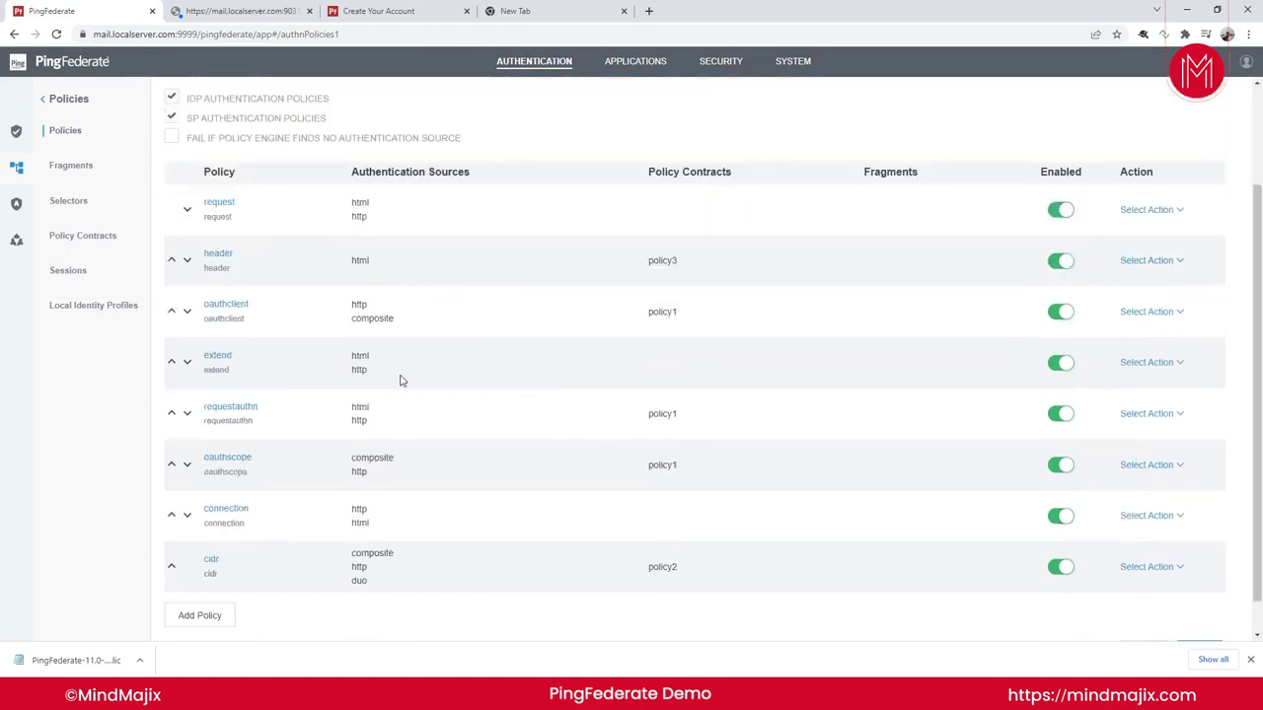
{"action": "scroll", "coordinate": [391, 386], "scroll_direction": "up", "scroll_amount": 3}
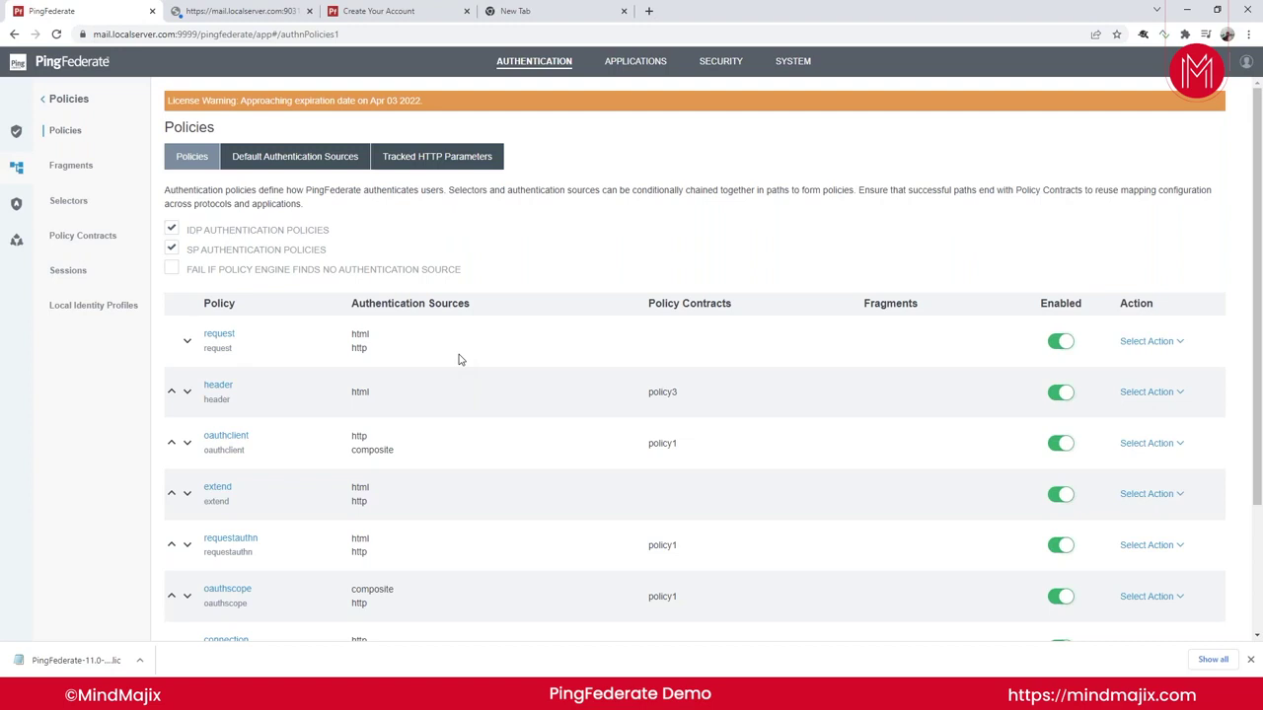
Open the profile1 local identity profile and examine its profile info and field configurations in the summary.
{"action": "left_click", "coordinate": [92, 305]}
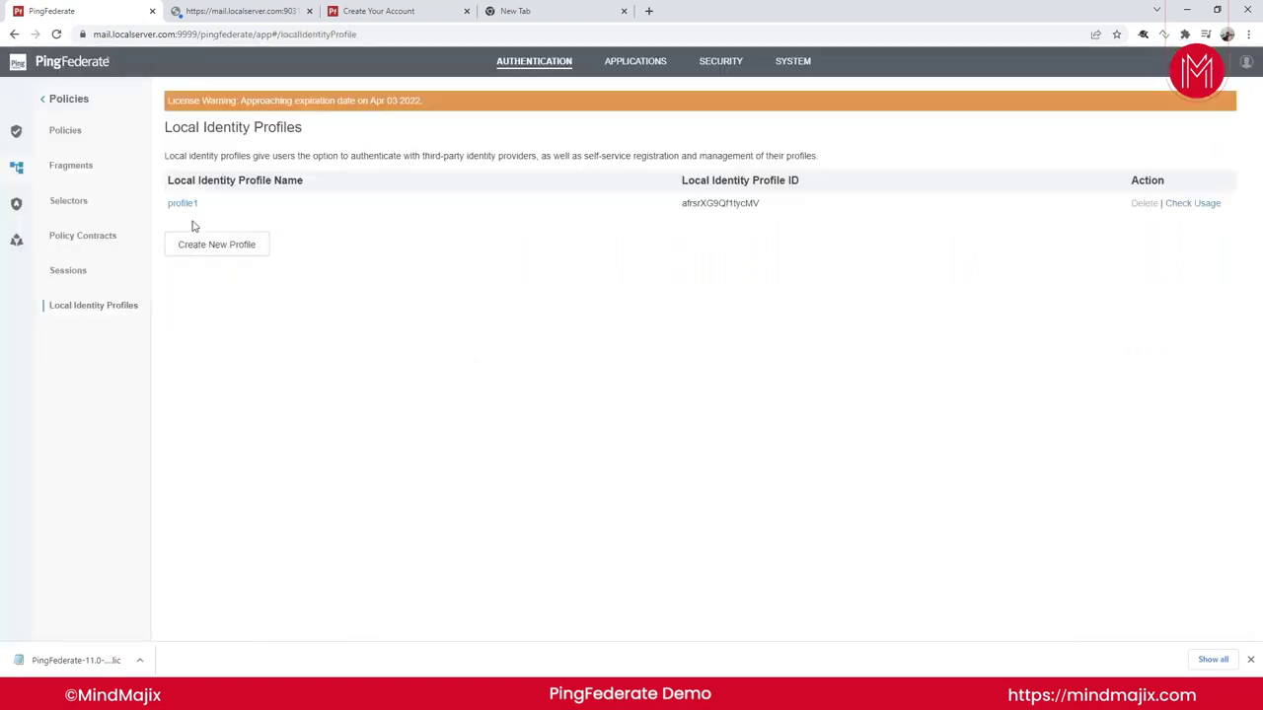
{"action": "left_click", "coordinate": [182, 203]}
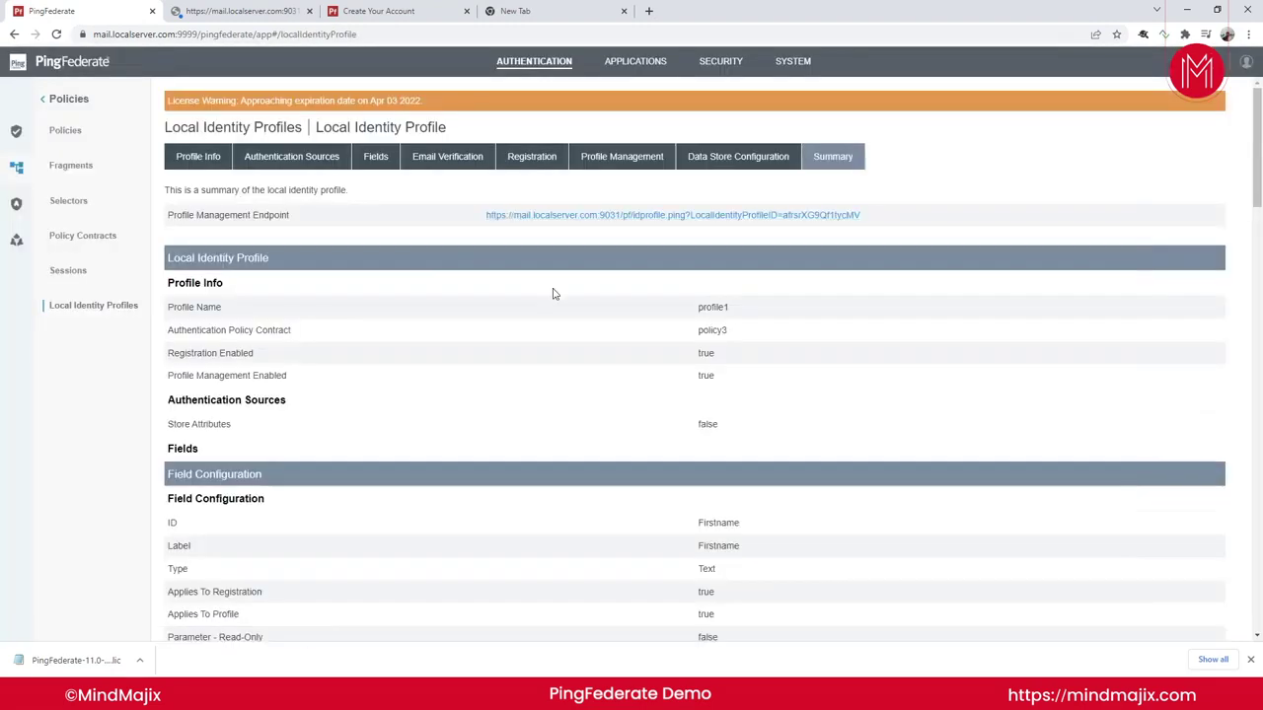
{"action": "scroll", "coordinate": [469, 345], "scroll_direction": "down", "scroll_amount": 10}
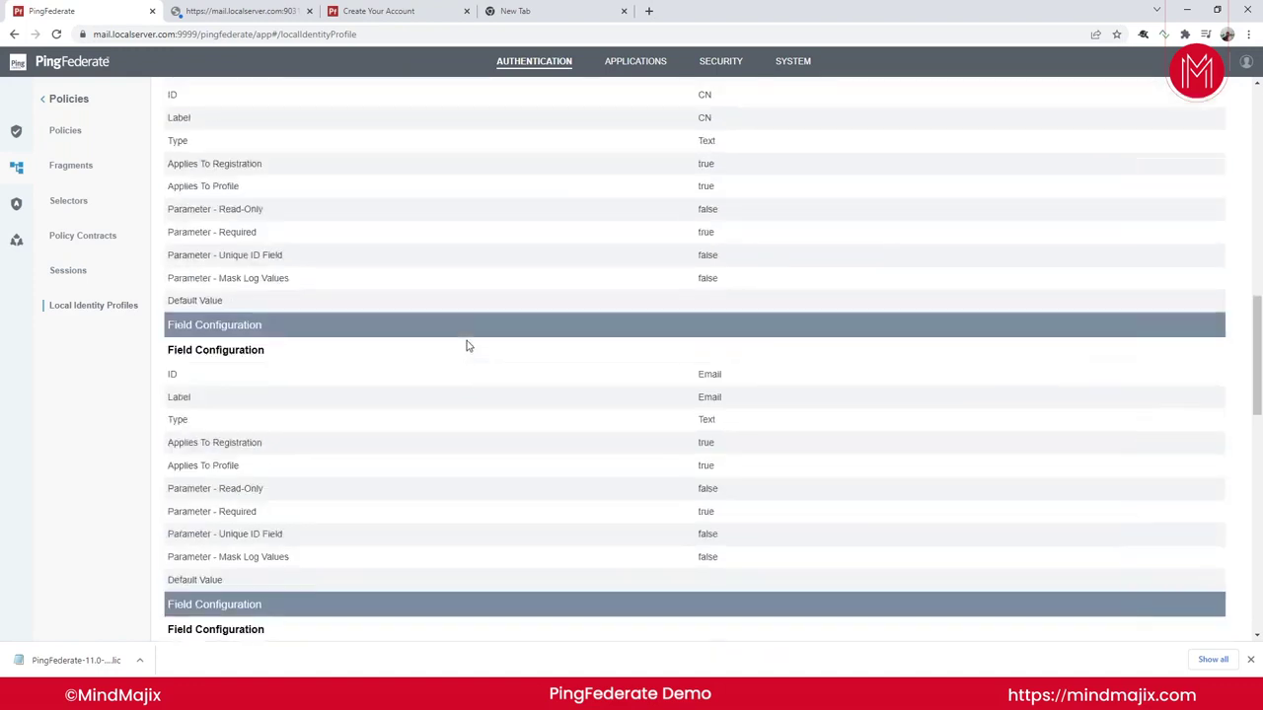
{"action": "scroll", "coordinate": [469, 345], "scroll_direction": "down", "scroll_amount": 4}
{"action": "scroll", "coordinate": [469, 345], "scroll_direction": "up", "scroll_amount": 4}
{"action": "scroll", "coordinate": [469, 346], "scroll_direction": "up", "scroll_amount": 10}
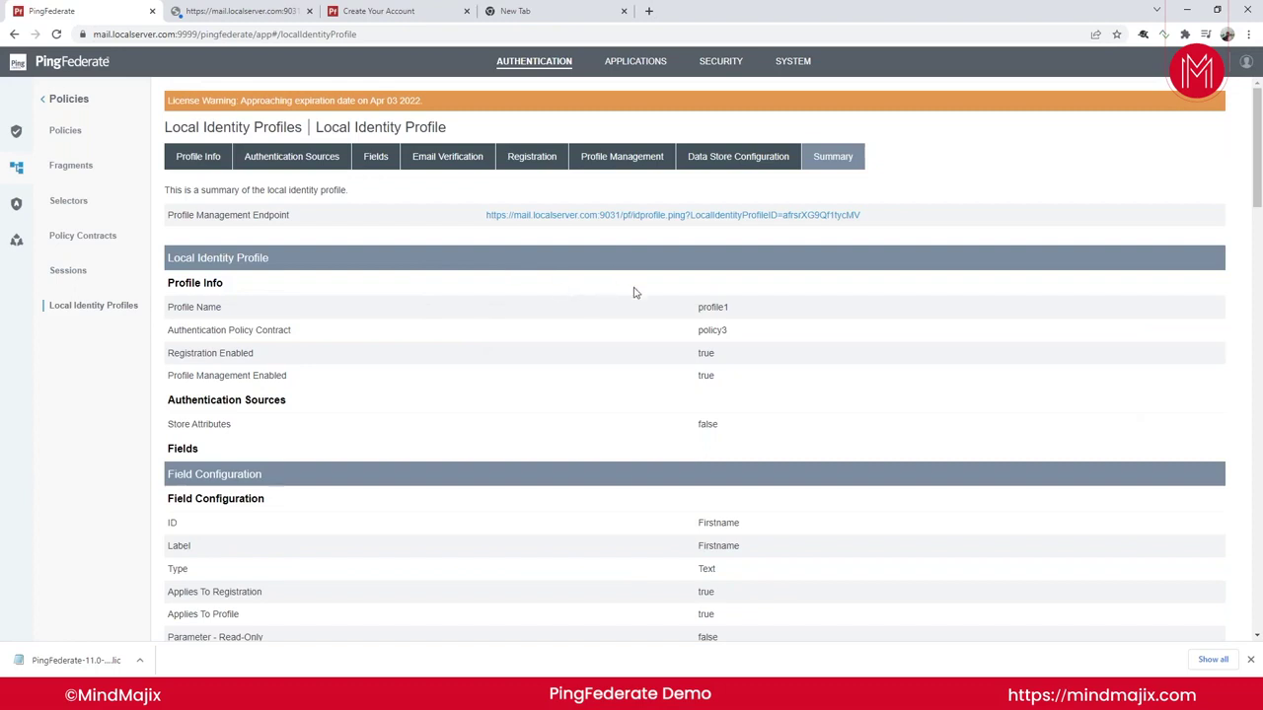
{"action": "left_click_drag", "start_coordinate": [696, 306], "coordinate": [741, 363]}
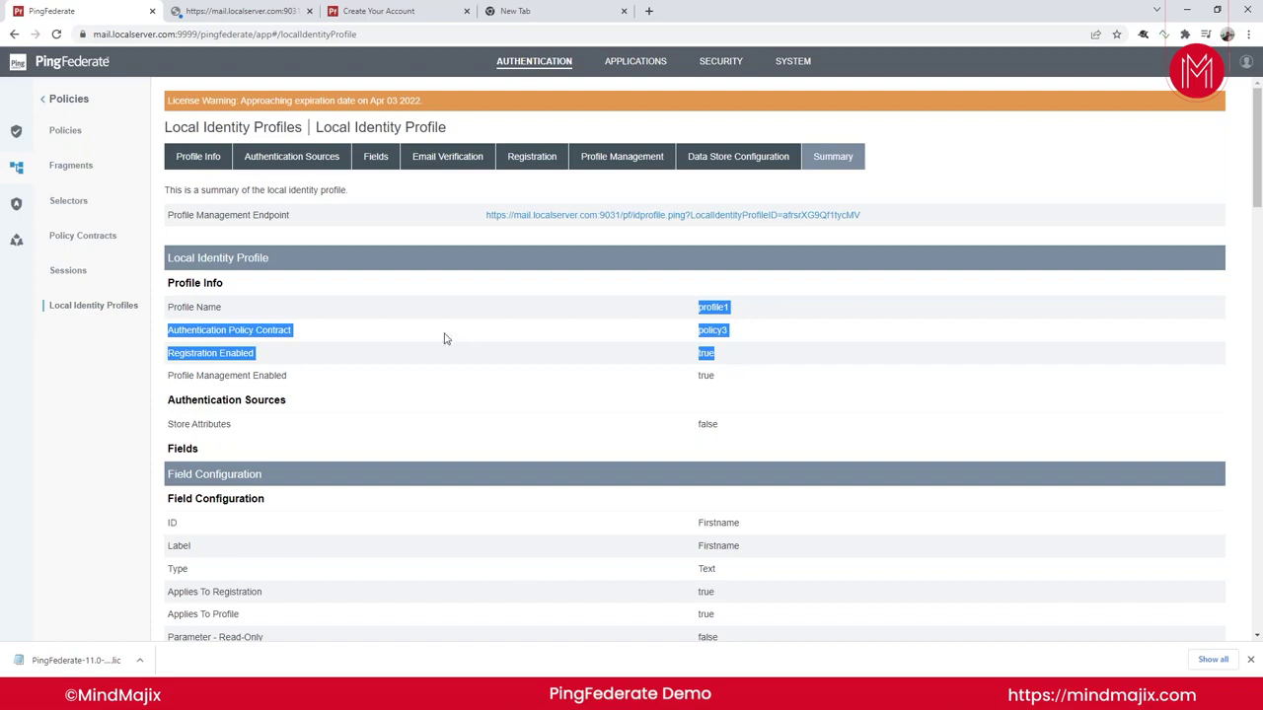
View the OAuth access token mappings and the list of access token management instances.
{"action": "left_click", "coordinate": [636, 61]}
{"action": "left_click", "coordinate": [890, 193]}
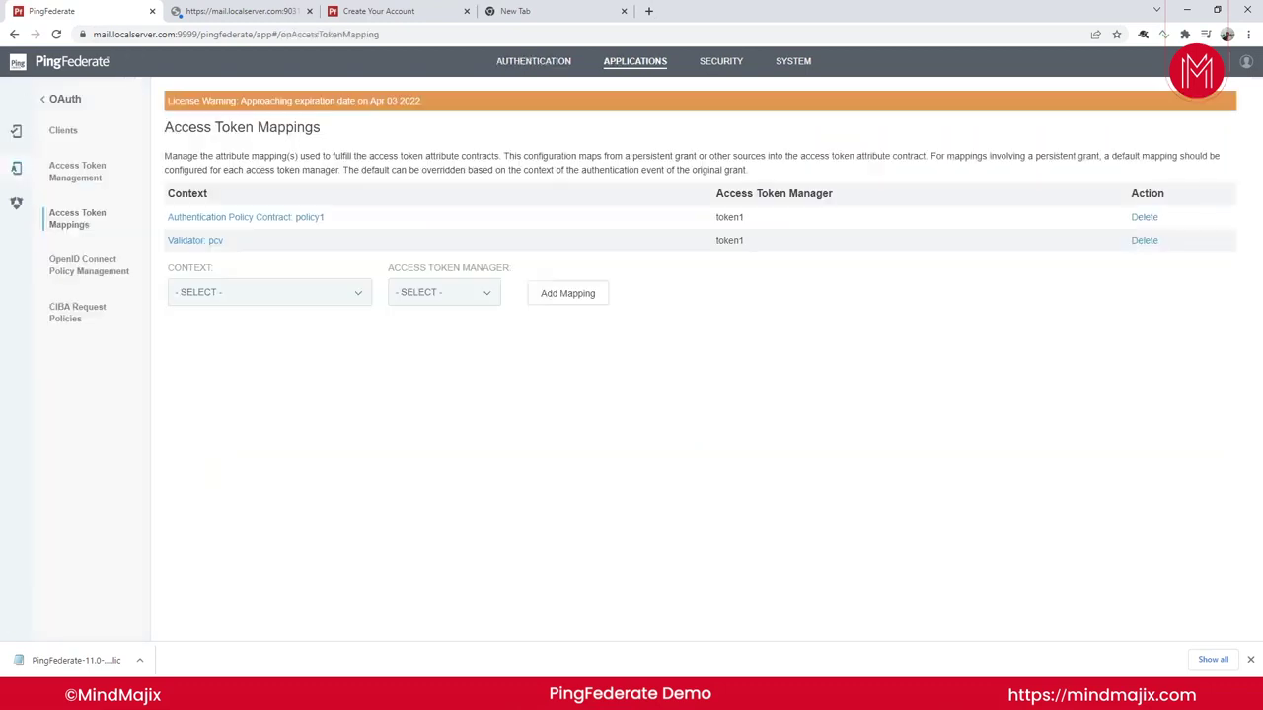
{"action": "left_click", "coordinate": [87, 173]}
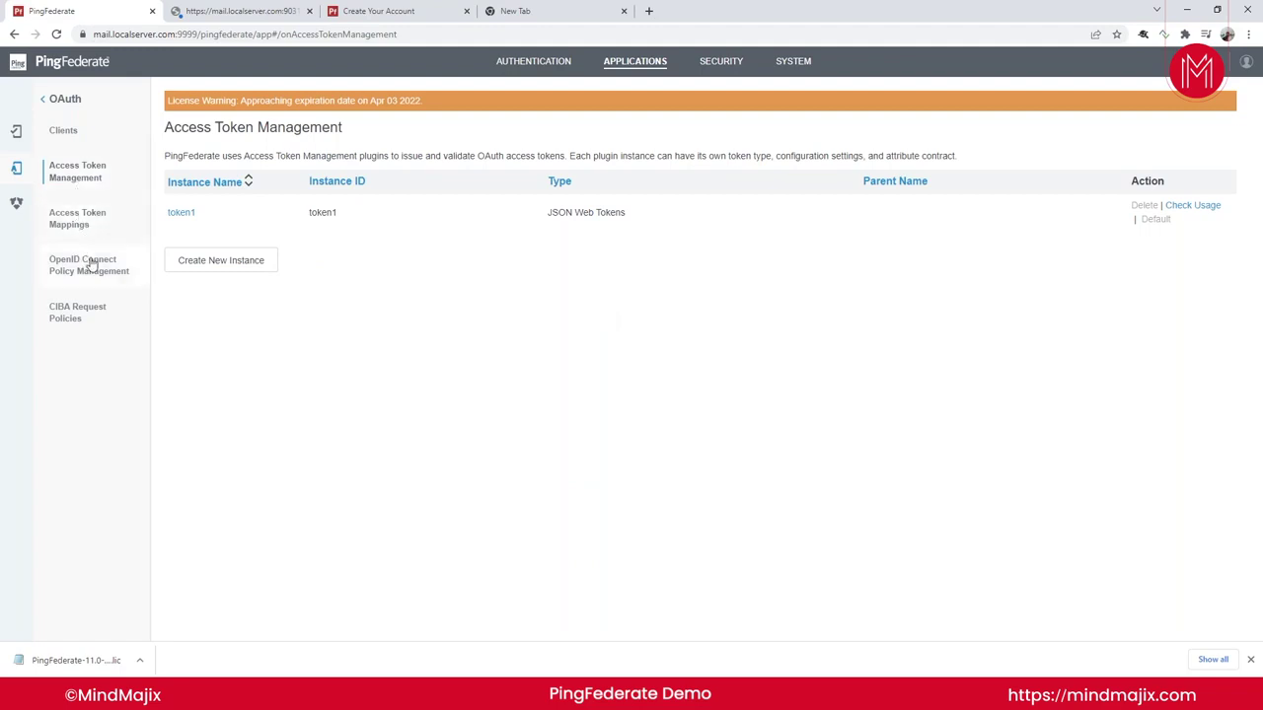
Reopen the auth OAuth client from the clients list and examine its grant types, default access token manager and persistent grant settings.
{"action": "left_click", "coordinate": [71, 136]}
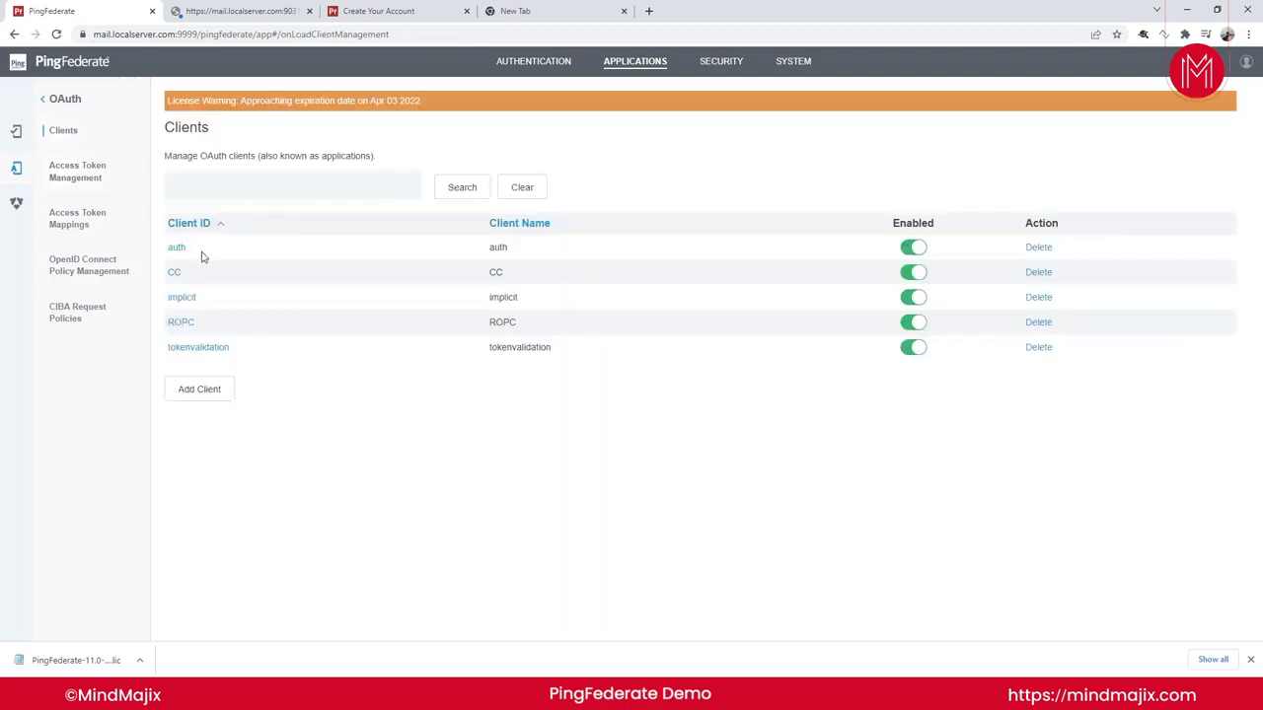
{"action": "left_click", "coordinate": [177, 251]}
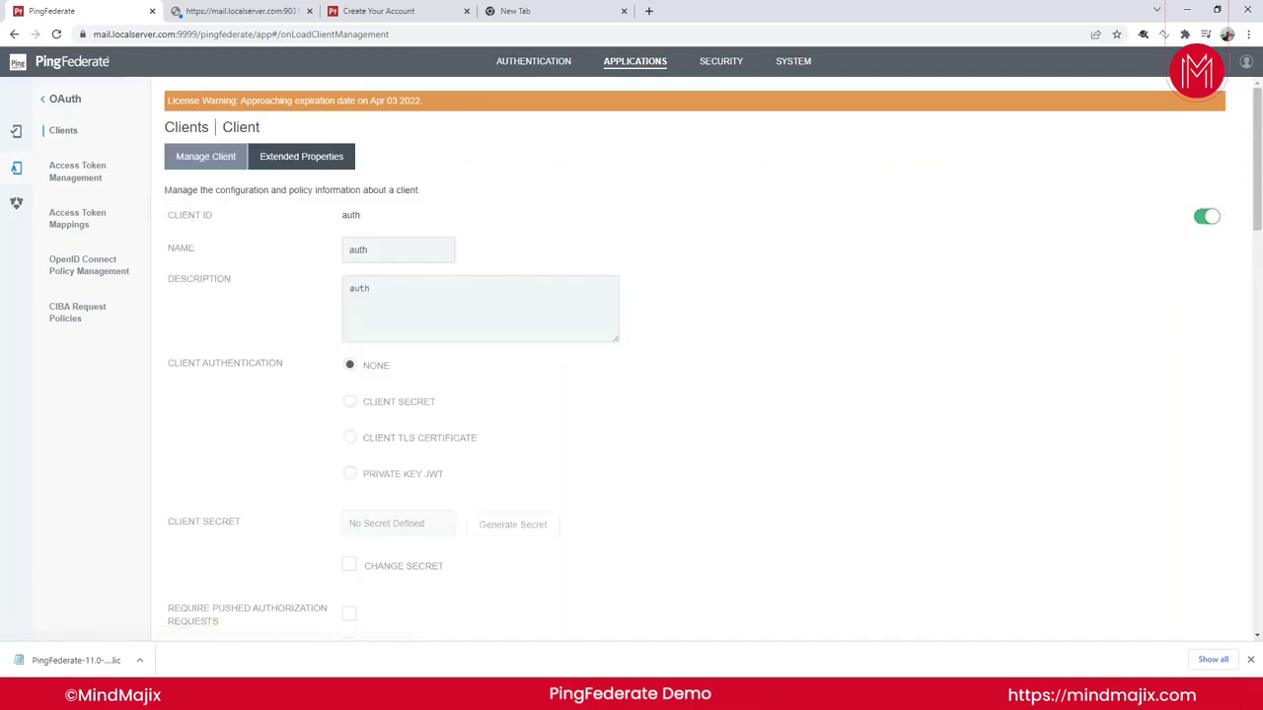
{"action": "scroll", "coordinate": [408, 386], "scroll_direction": "down", "scroll_amount": 5}
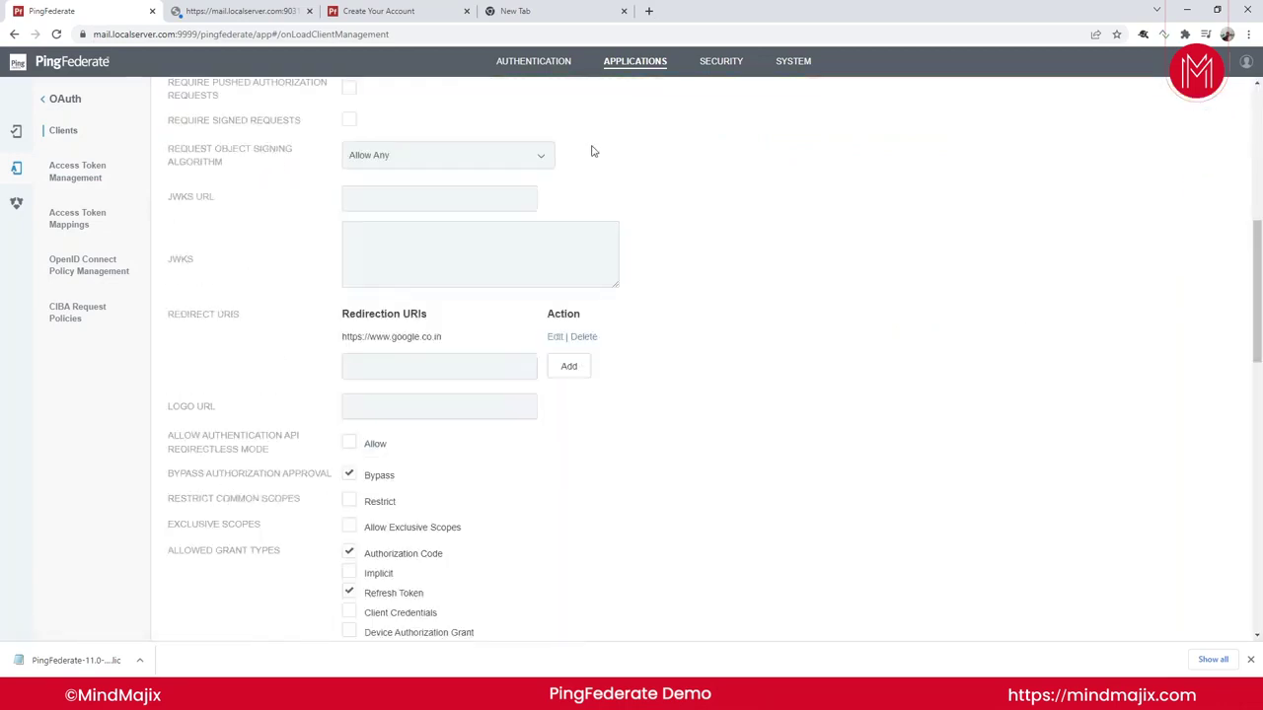
{"action": "scroll", "coordinate": [501, 468], "scroll_direction": "down", "scroll_amount": 6}
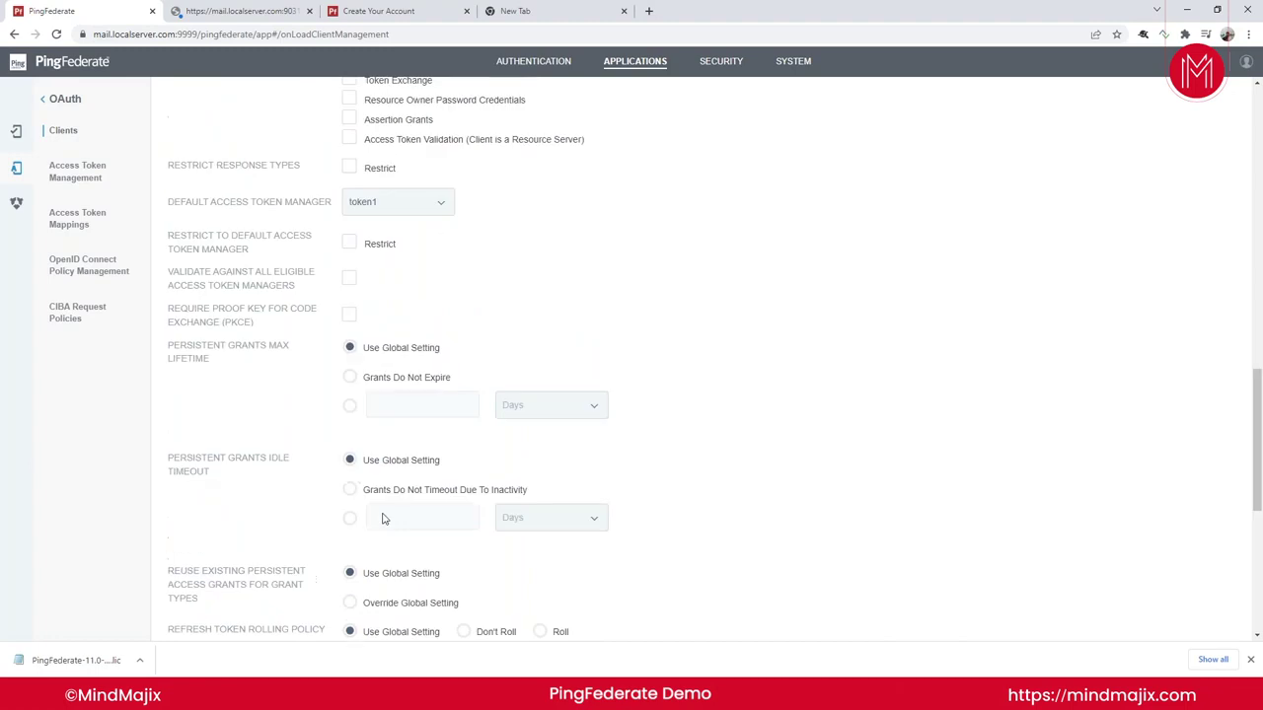
Review the auth client's OpenID Connect settings and open the openid1 policy to examine its access token manager.
{"action": "scroll", "coordinate": [393, 552], "scroll_direction": "down", "scroll_amount": 4}
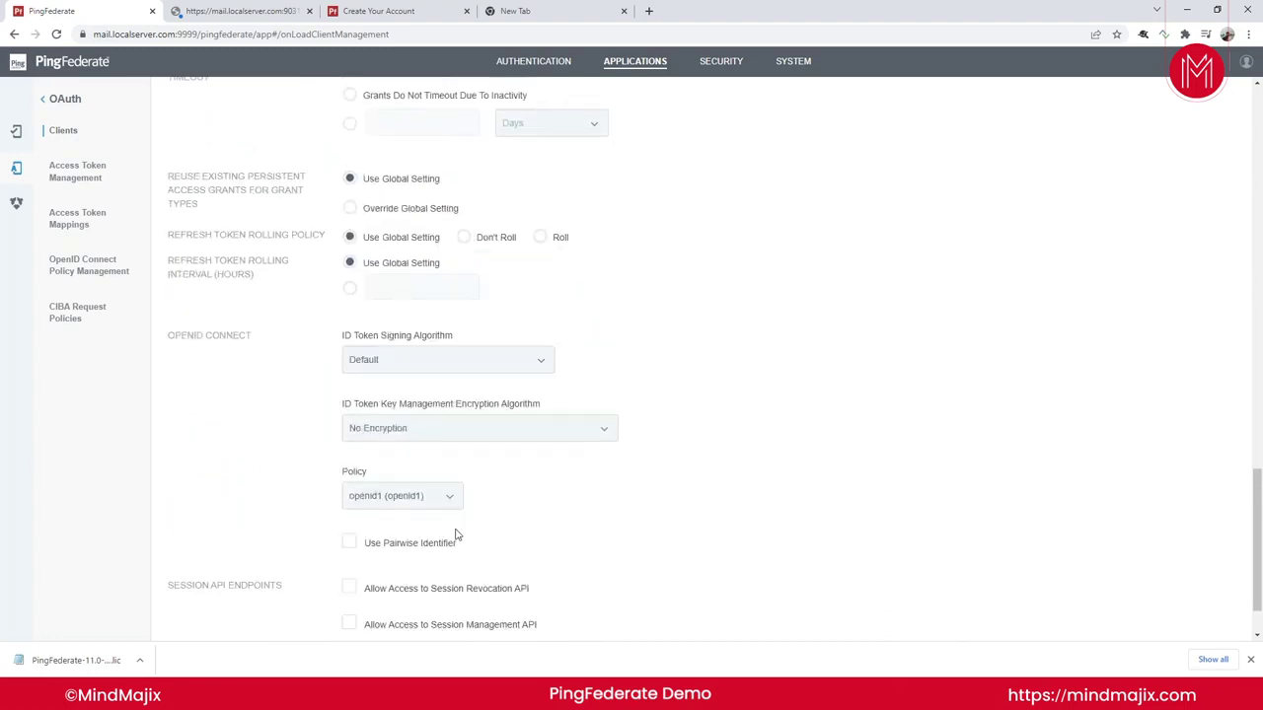
{"action": "left_click", "coordinate": [77, 264]}
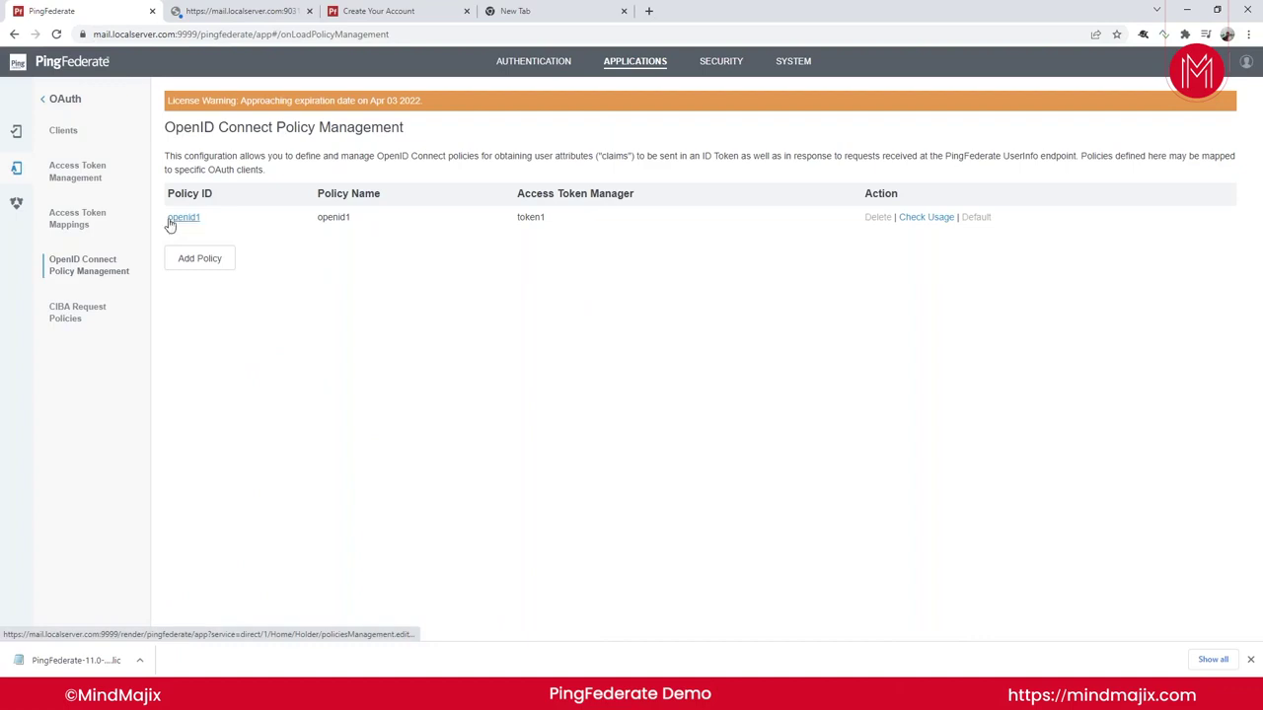
{"action": "left_click", "coordinate": [182, 219]}
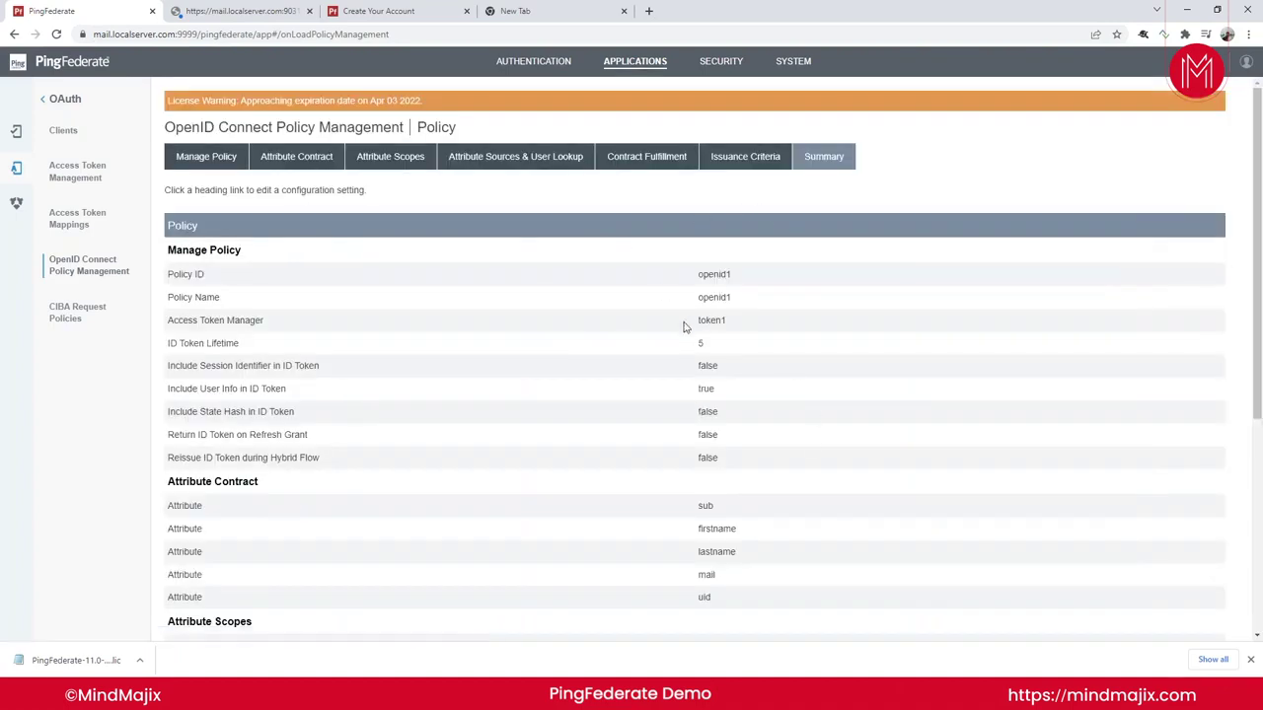
{"action": "left_click_drag", "start_coordinate": [698, 319], "coordinate": [752, 325]}
Examine the summary of the token1 access token management instance and the policy1 entry in the access token mappings.
{"action": "left_click", "coordinate": [71, 177]}
{"action": "left_click", "coordinate": [181, 237]}
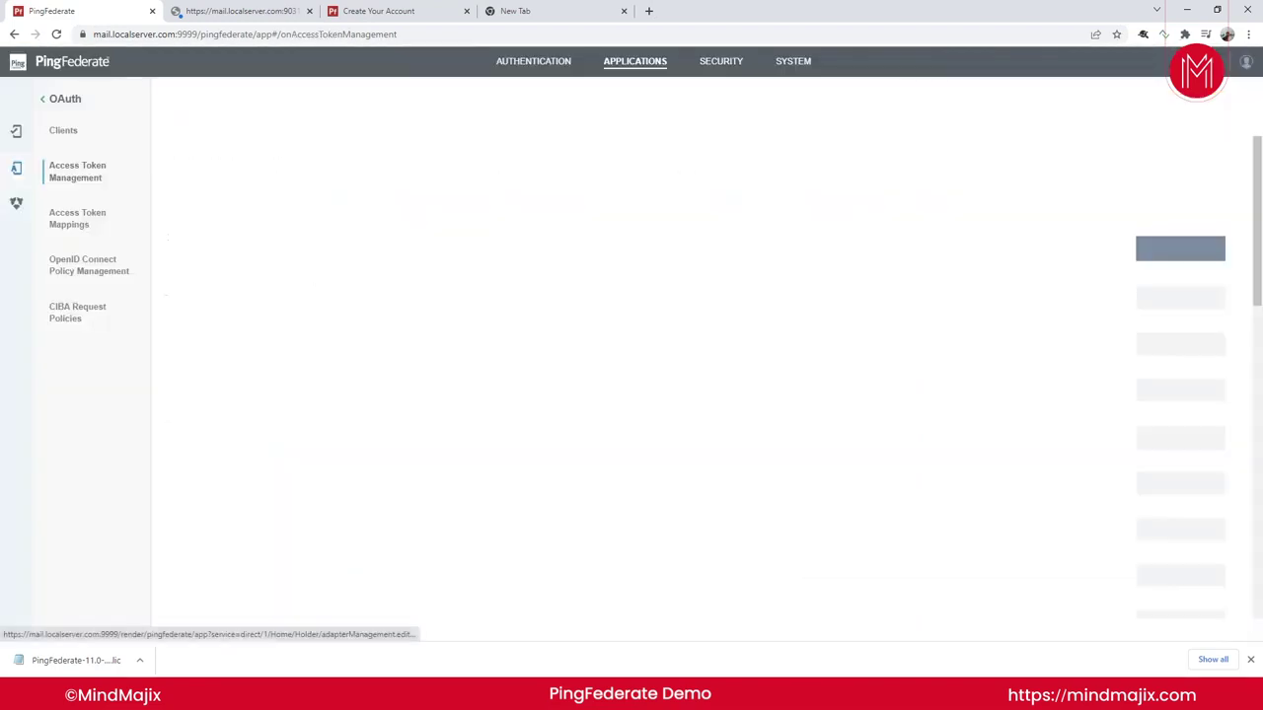
{"action": "scroll", "coordinate": [615, 442], "scroll_direction": "down", "scroll_amount": 1}
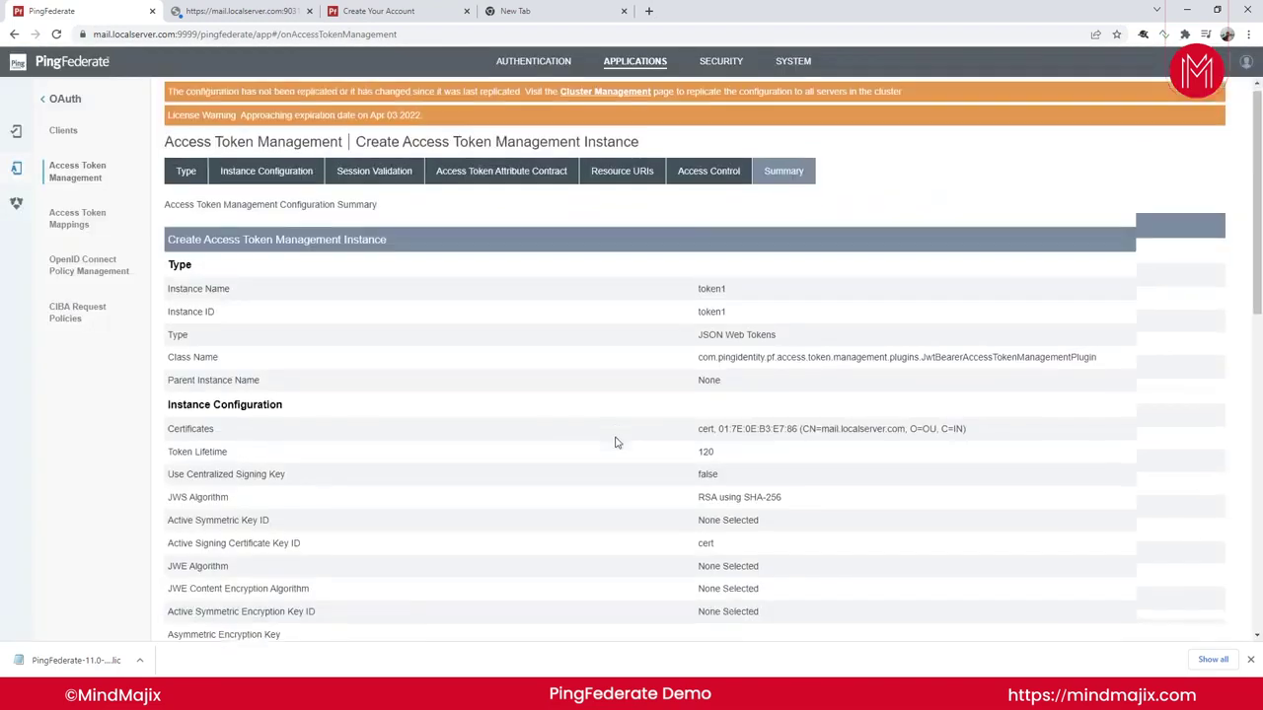
{"action": "left_click", "coordinate": [108, 221]}
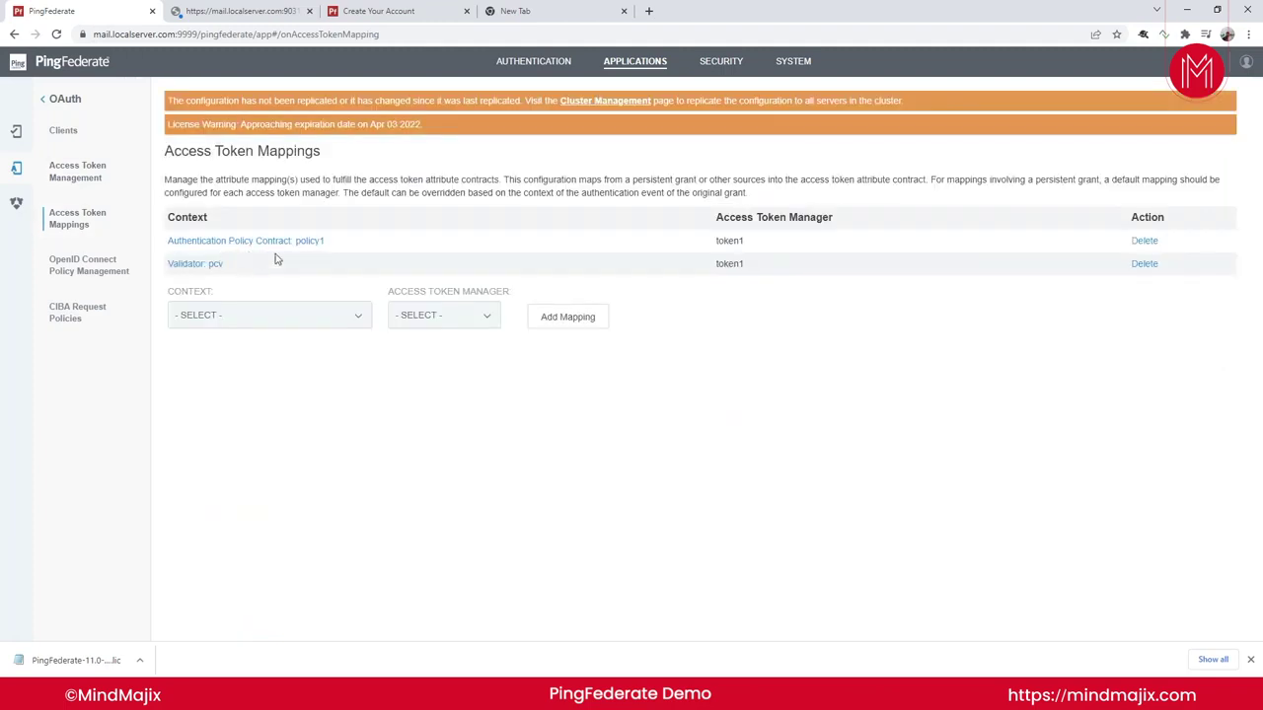
{"action": "left_click_drag", "start_coordinate": [346, 245], "coordinate": [171, 240]}
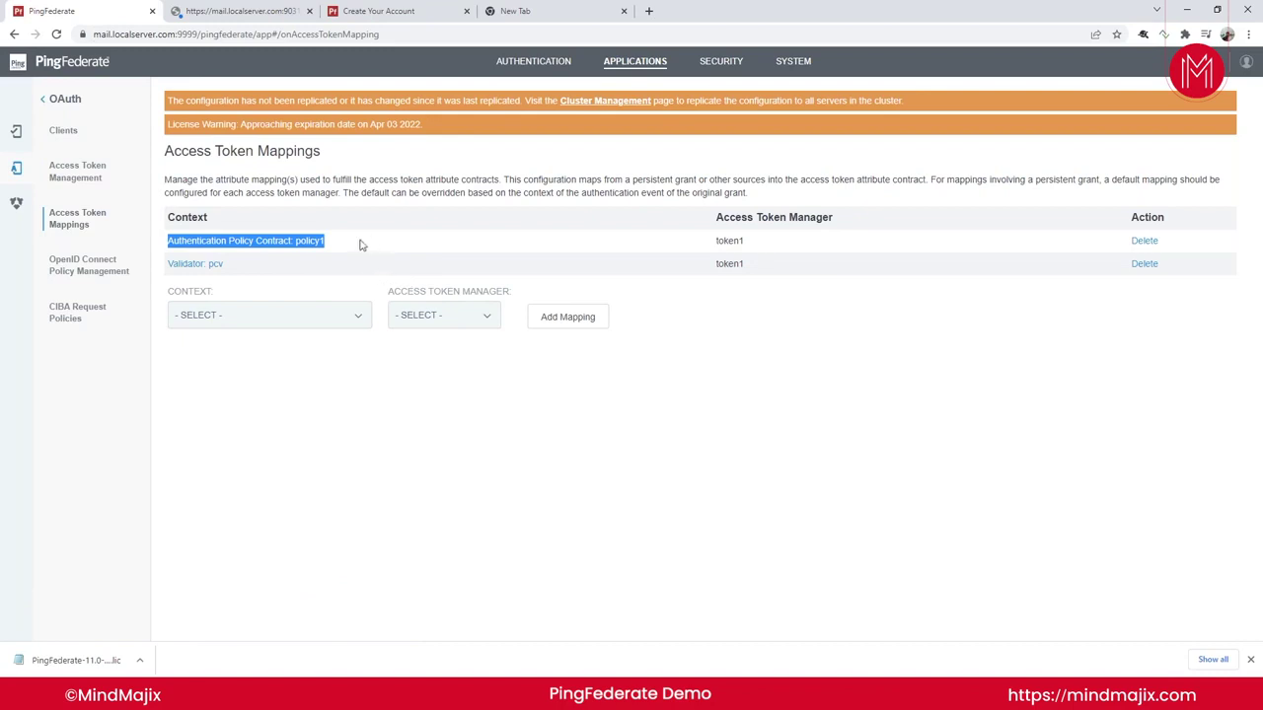
Cancel the account registration form to view the SignIn page and return to the PingFederate admin console.
{"action": "left_click", "coordinate": [457, 19]}
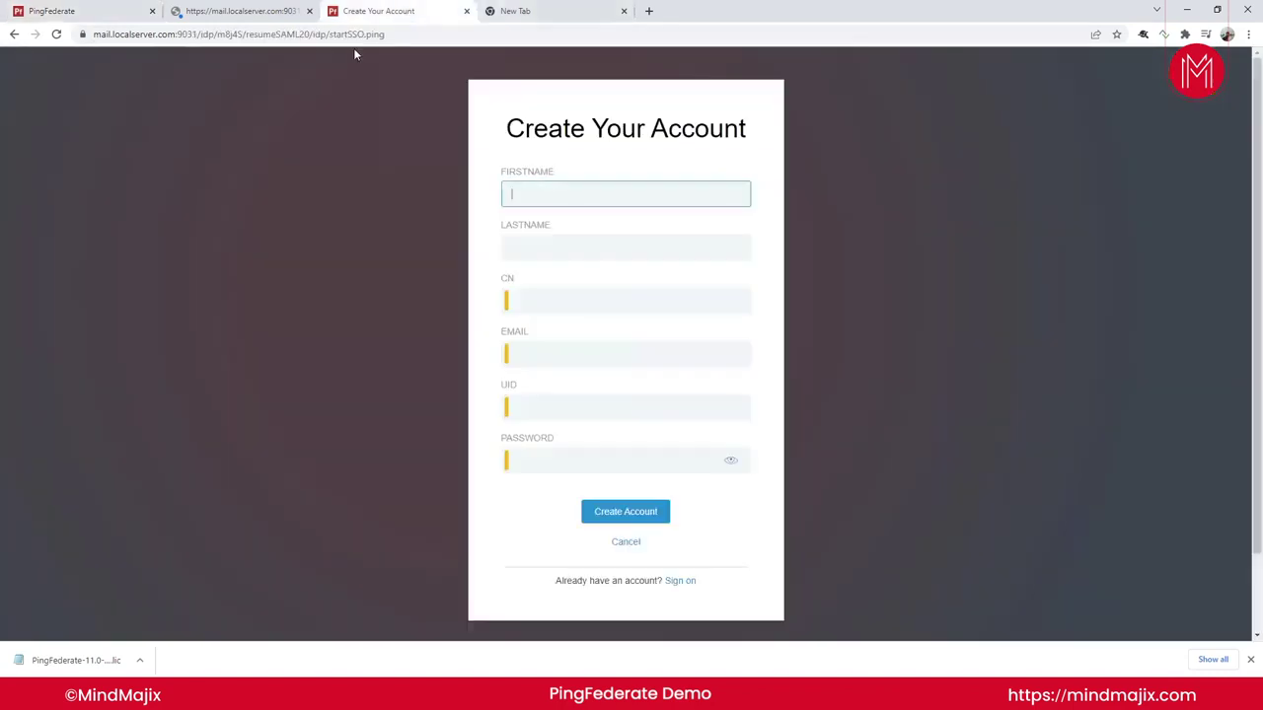
{"action": "left_click", "coordinate": [633, 543]}
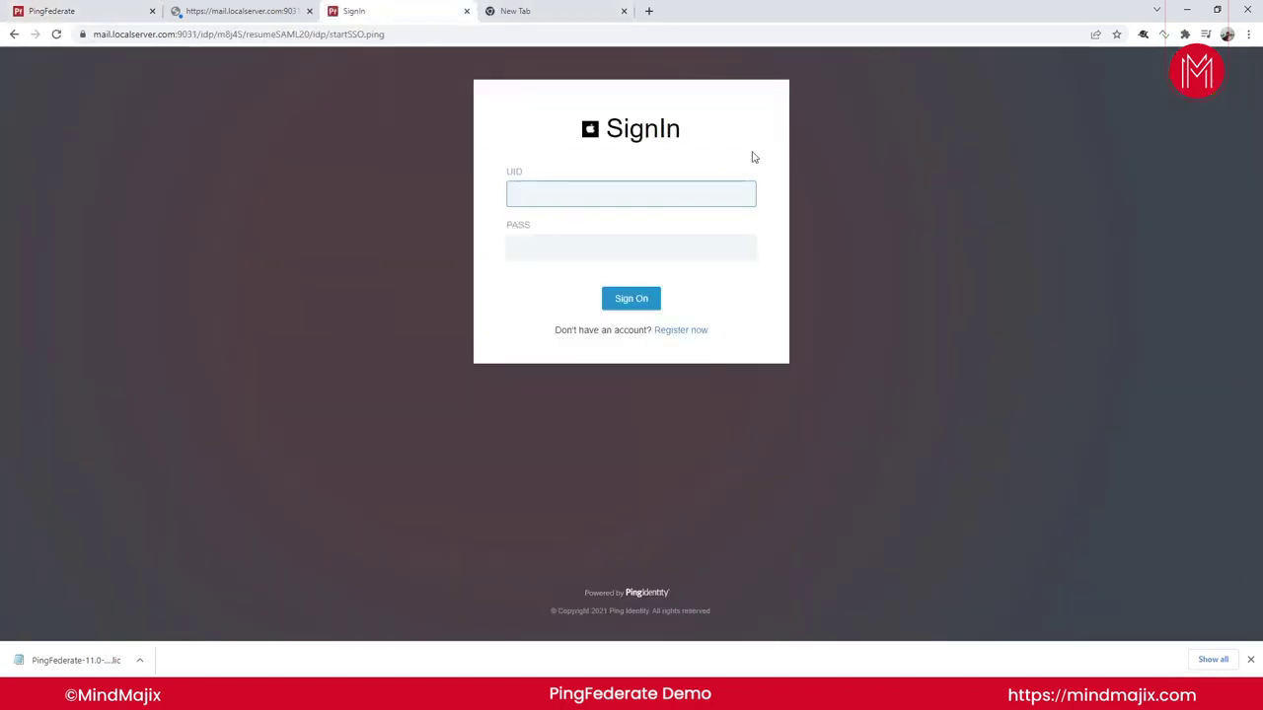
{"action": "left_click", "coordinate": [113, 14]}
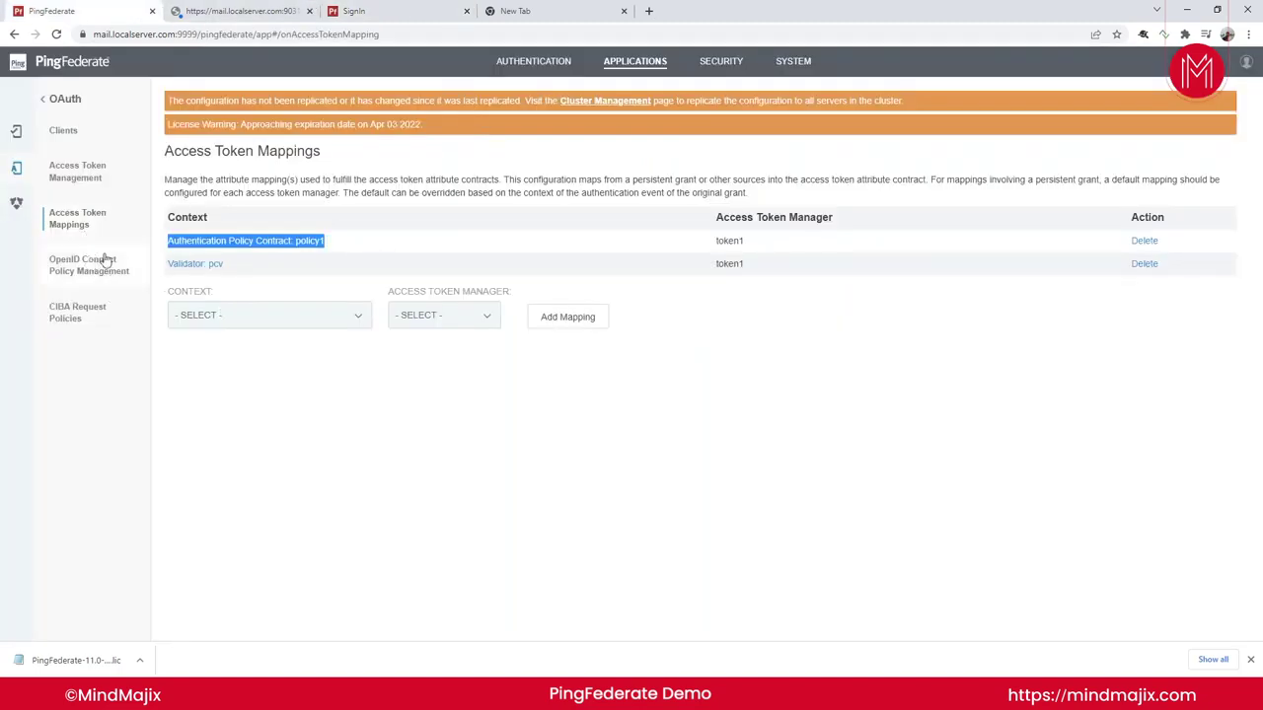
Examine the LDAP lookup and contract fulfillment of the policy1 access token mapping and the contract fulfillment of the openid1 policy.
{"action": "left_click", "coordinate": [246, 241]}
{"action": "scroll", "coordinate": [419, 365], "scroll_direction": "down", "scroll_amount": 3}
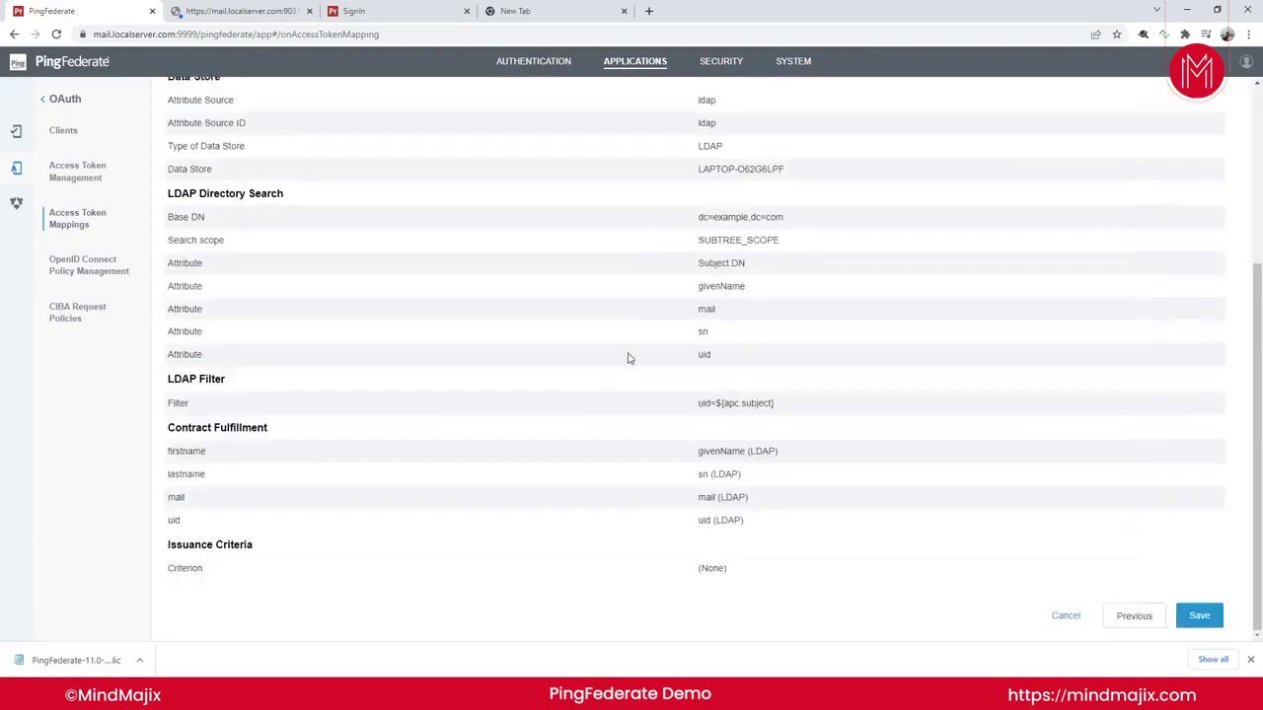
{"action": "left_click", "coordinate": [74, 254]}
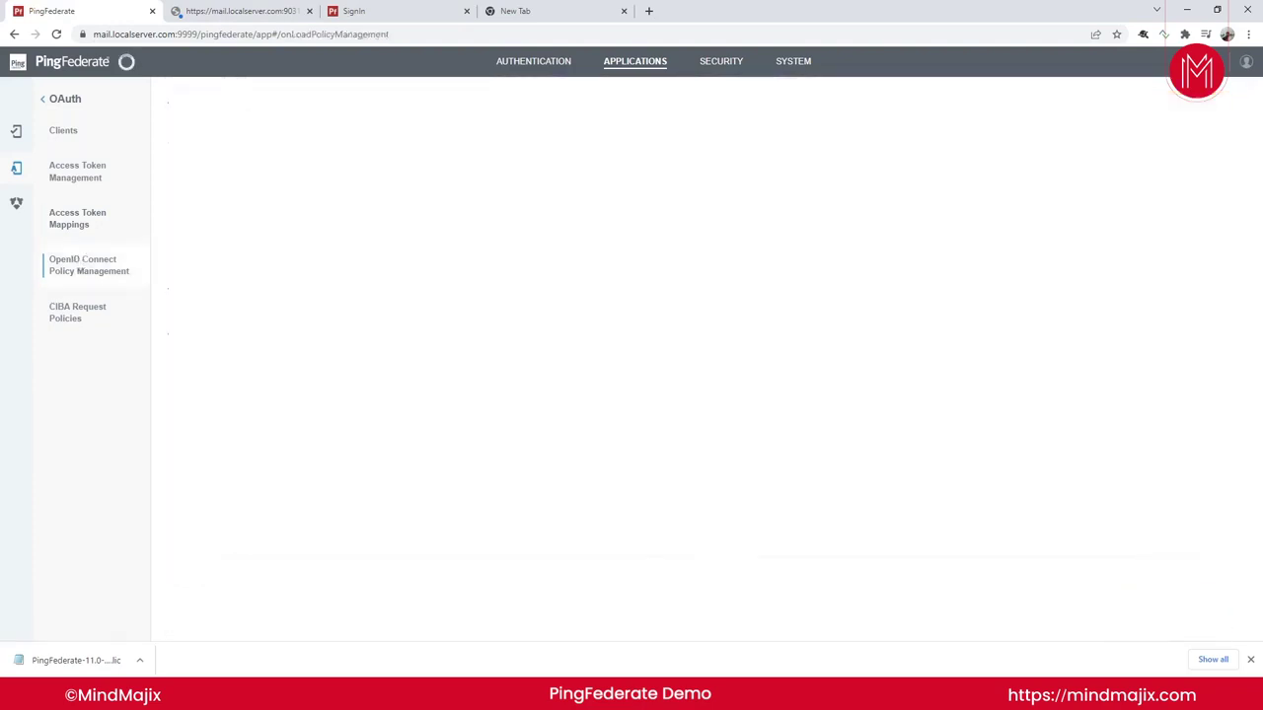
{"action": "left_click", "coordinate": [187, 244]}
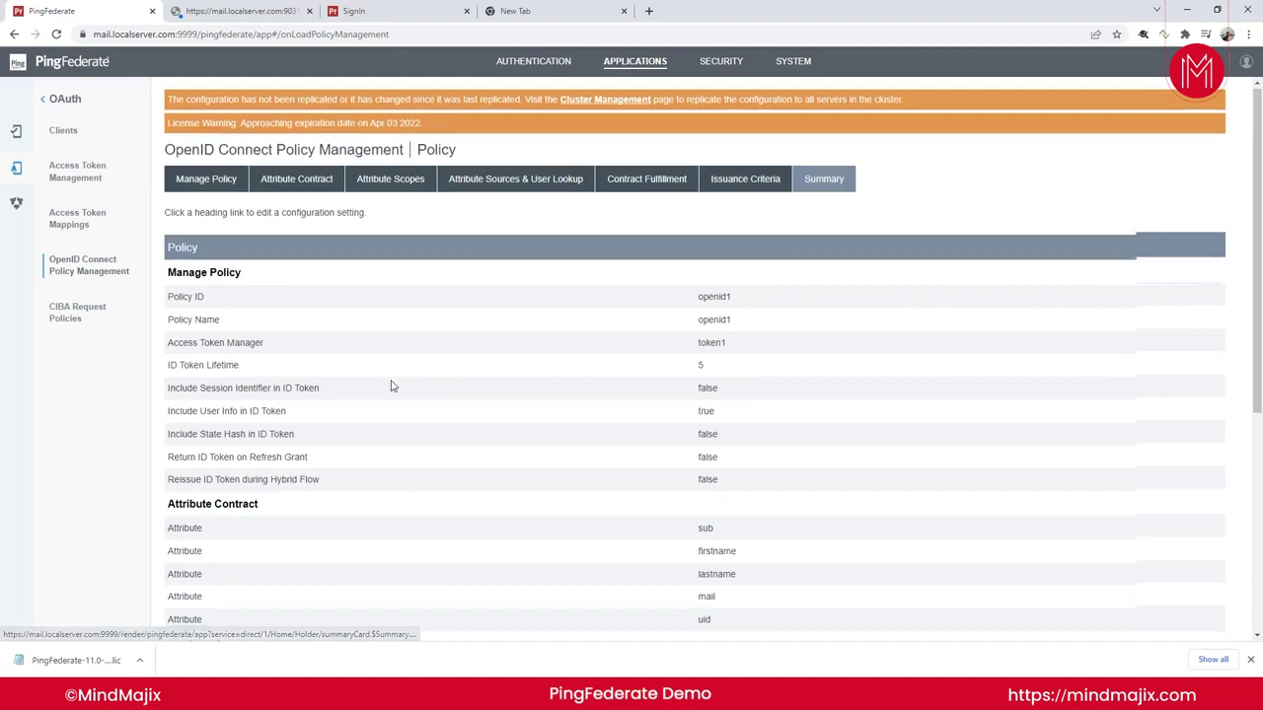
{"action": "scroll", "coordinate": [389, 386], "scroll_direction": "down", "scroll_amount": 5}
{"action": "left_click_drag", "start_coordinate": [698, 427], "coordinate": [795, 527]}
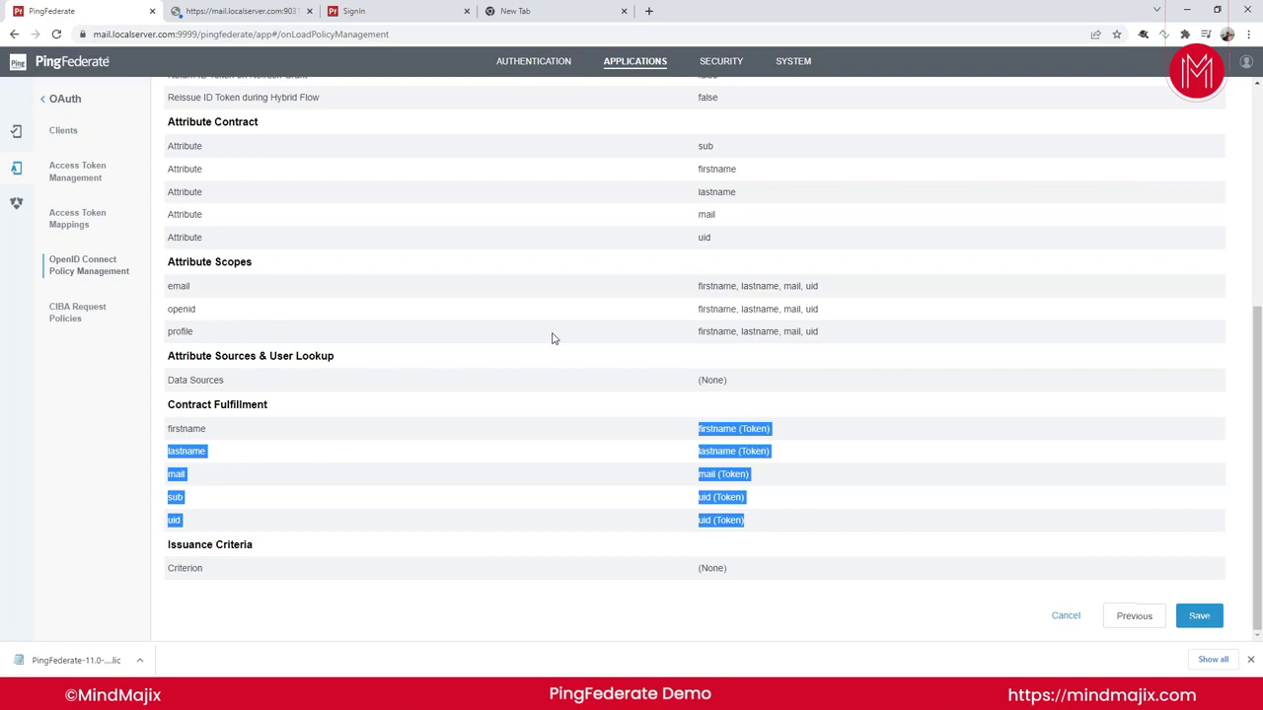
{"action": "scroll", "coordinate": [552, 338], "scroll_direction": "up", "scroll_amount": 1}
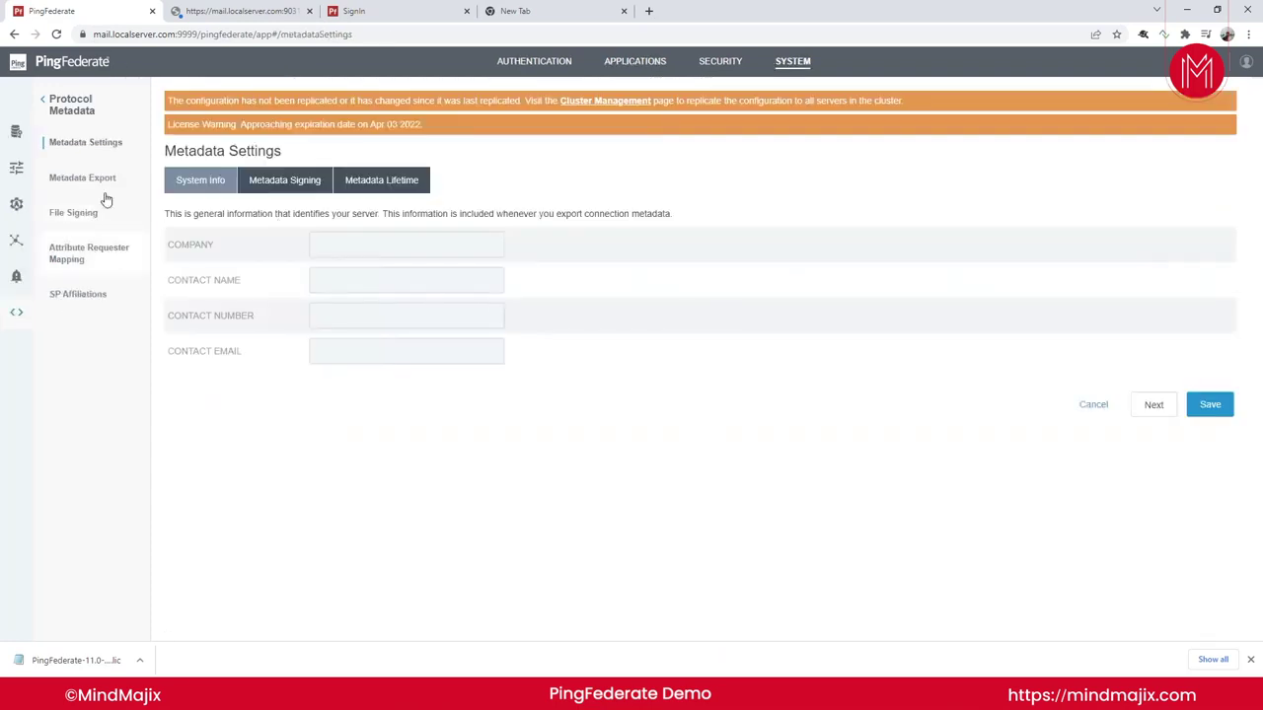
View the metadata export role options and the list of configured data stores in the system settings.
{"action": "left_click", "coordinate": [99, 181]}
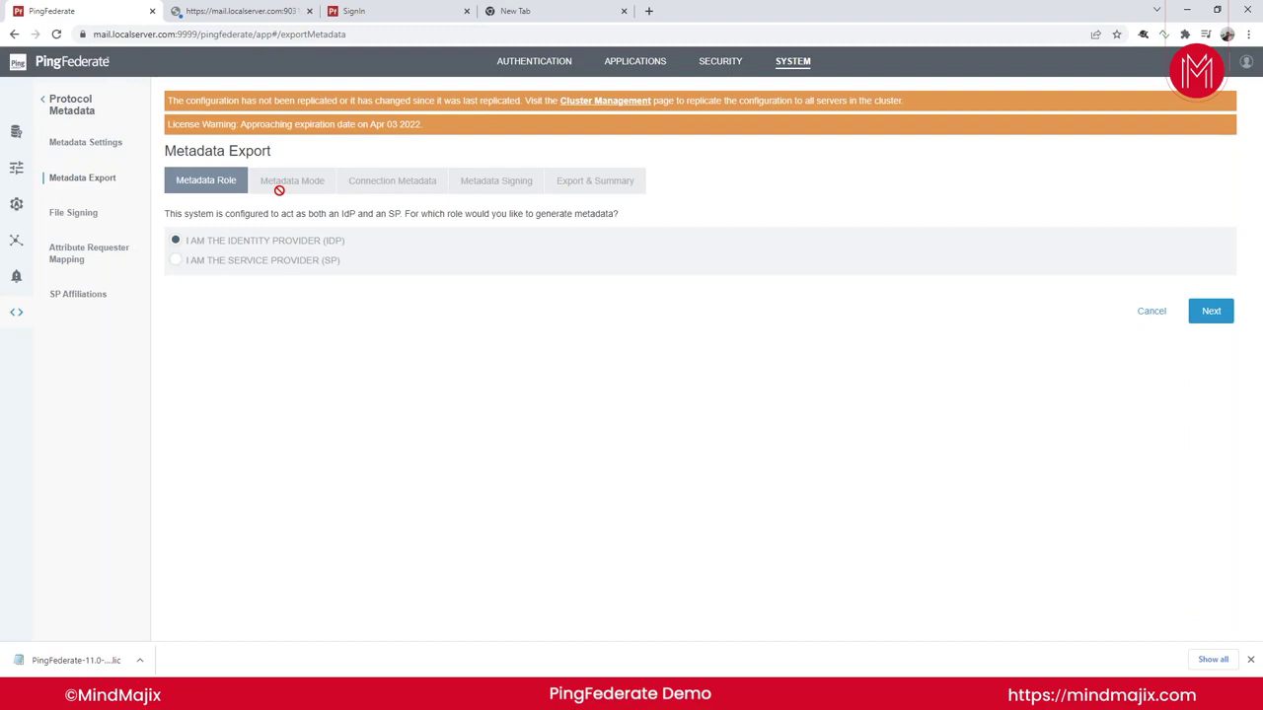
{"action": "left_click", "coordinate": [48, 144]}
{"action": "left_click", "coordinate": [16, 132]}
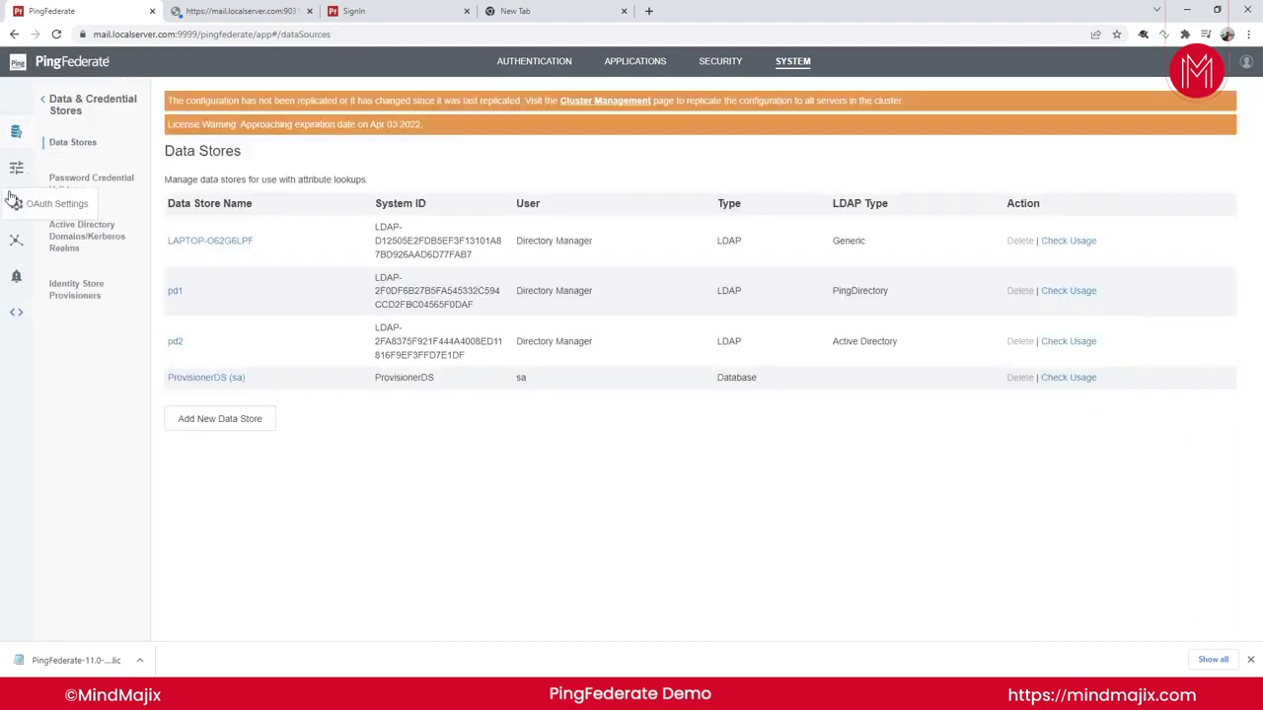
Open the server's protocol settings and examine the base URL and SAML 2.0 entity ID in the federation info.
{"action": "left_click", "coordinate": [16, 168]}
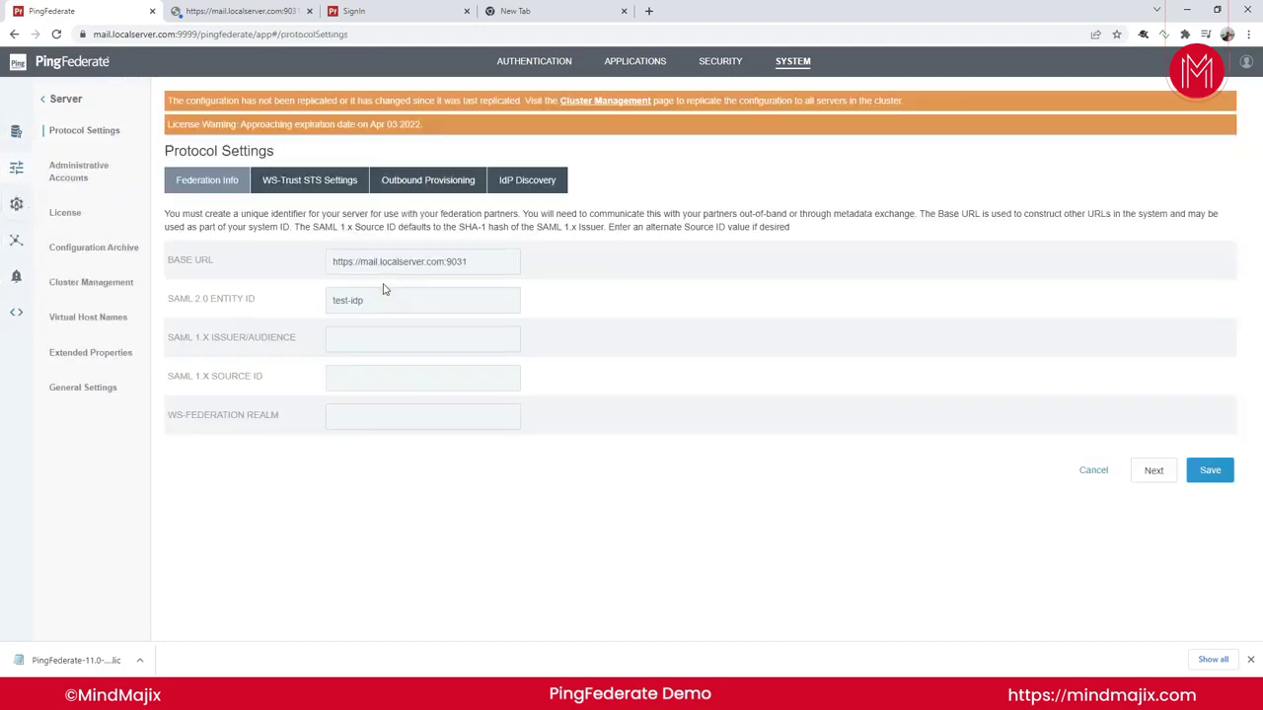
{"action": "left_click_drag", "start_coordinate": [484, 268], "coordinate": [268, 257]}
{"action": "left_click_drag", "start_coordinate": [405, 302], "coordinate": [202, 293]}
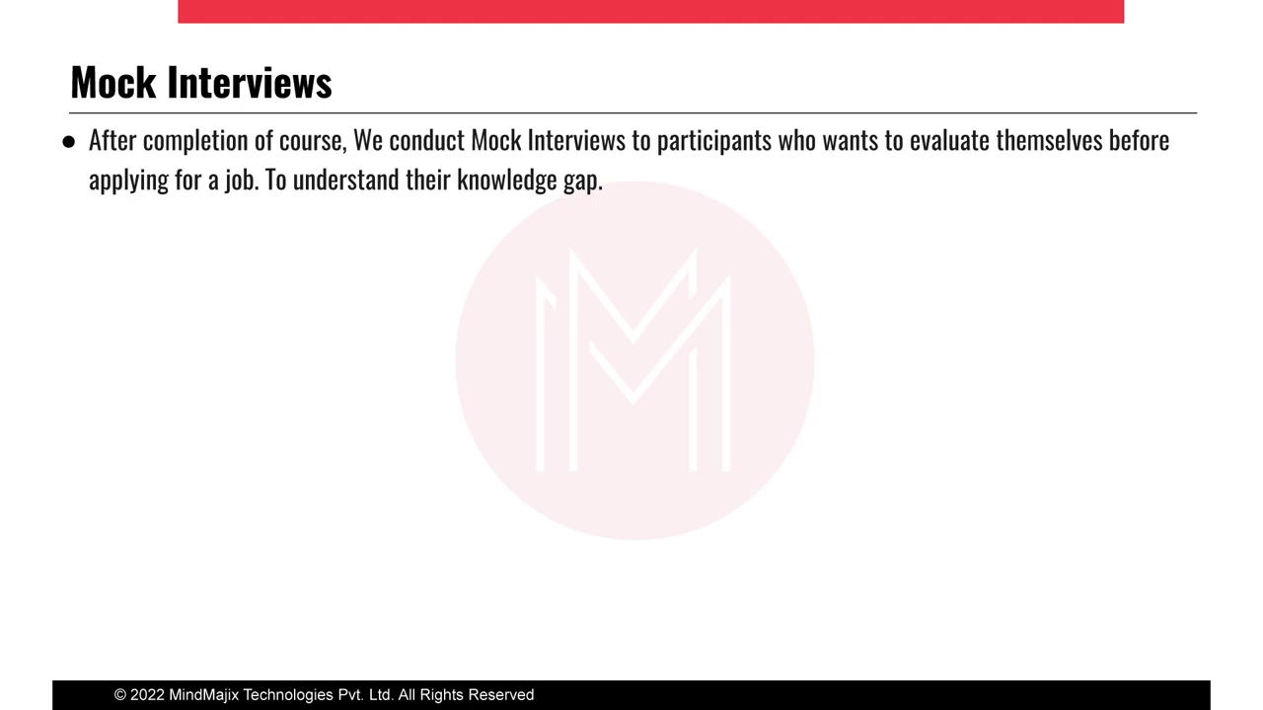
{"action": "key", "text": "Right"}
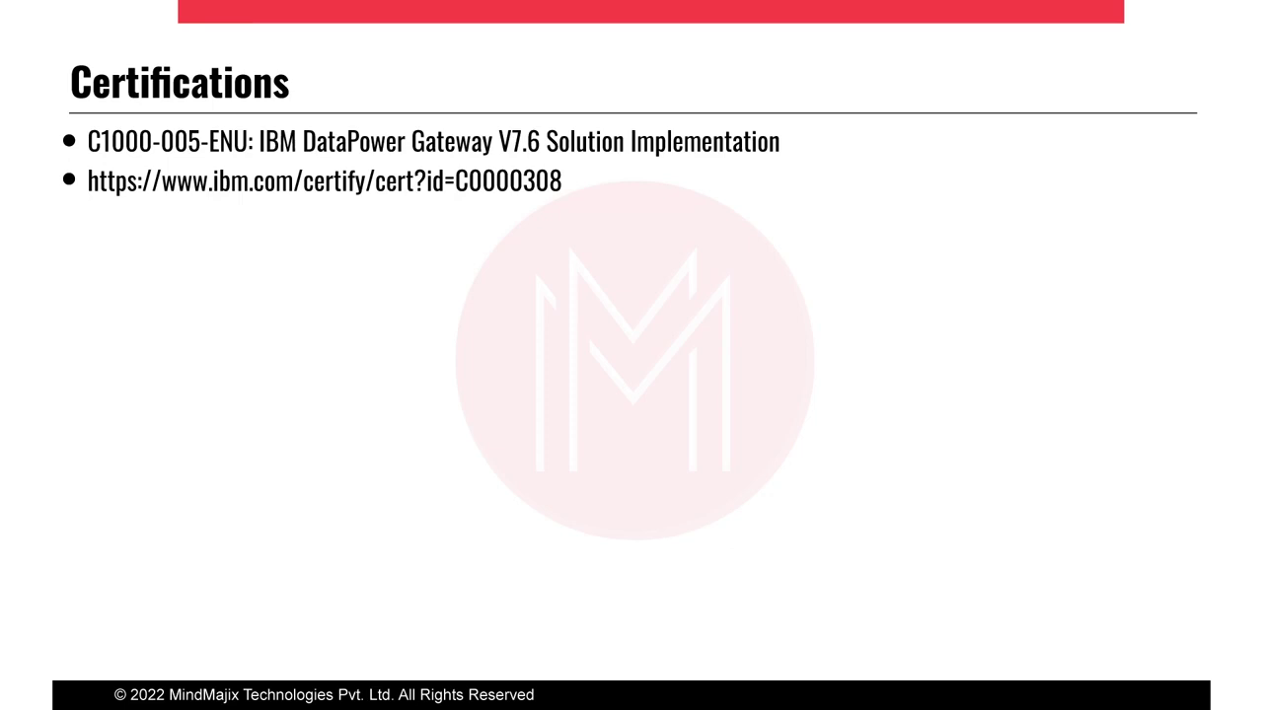